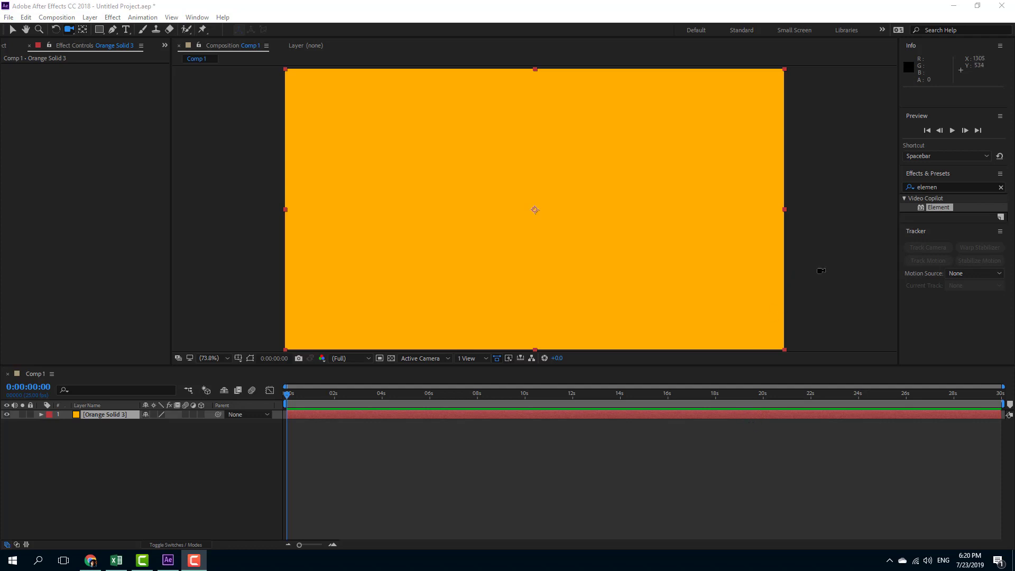
Step: Apply the Element effect to the Orange Solid 3 layer and return to the Selection tool
{"action": "left_click_drag", "start_coordinate": [936, 207], "coordinate": [711, 254]}
{"action": "key", "text": "v"}
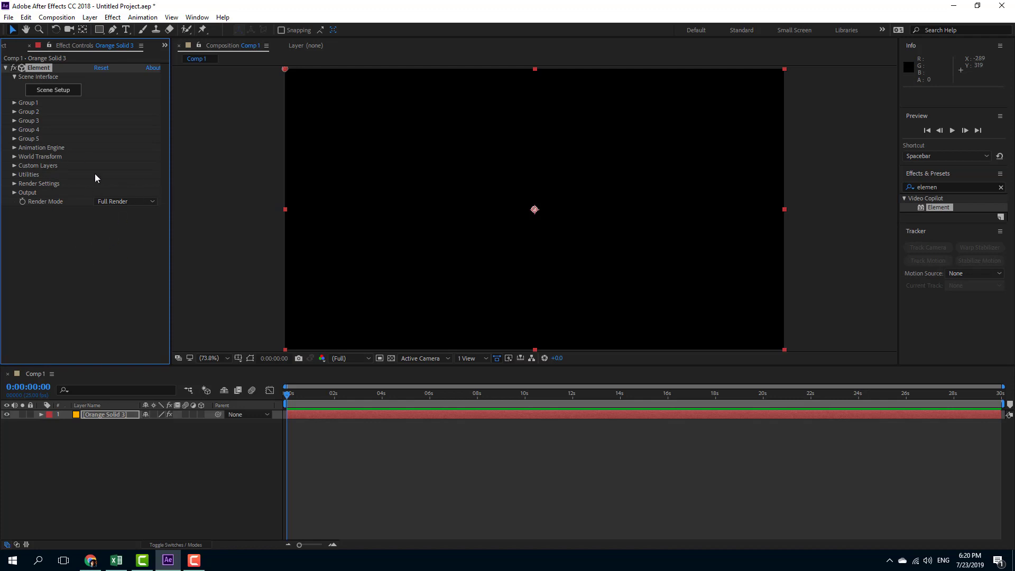
Step: Add the floor_fracture slab from Starter_Pack_Physical in Scene Setup and view it from above
{"action": "left_click", "coordinate": [57, 91]}
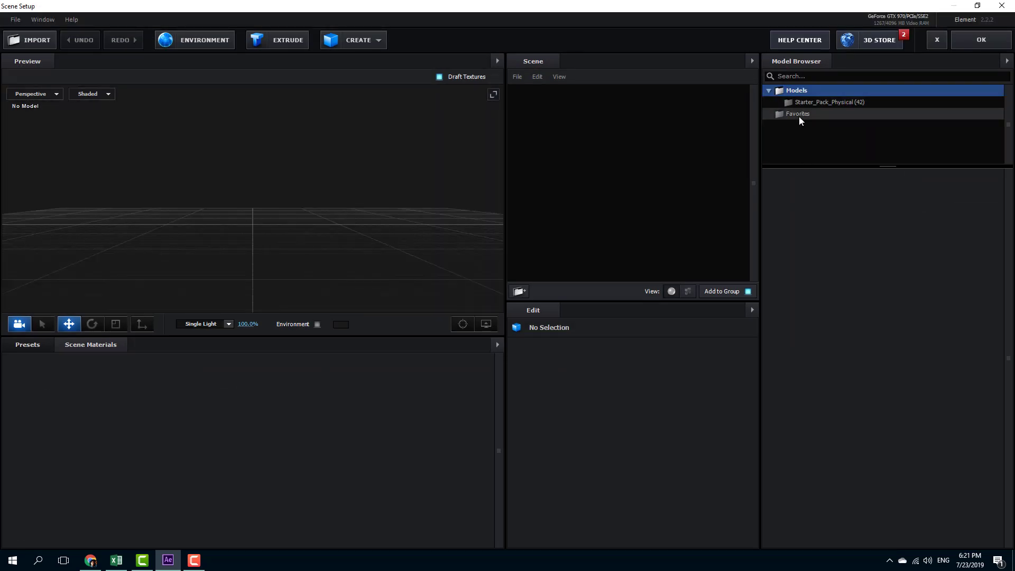
{"action": "left_click", "coordinate": [805, 102]}
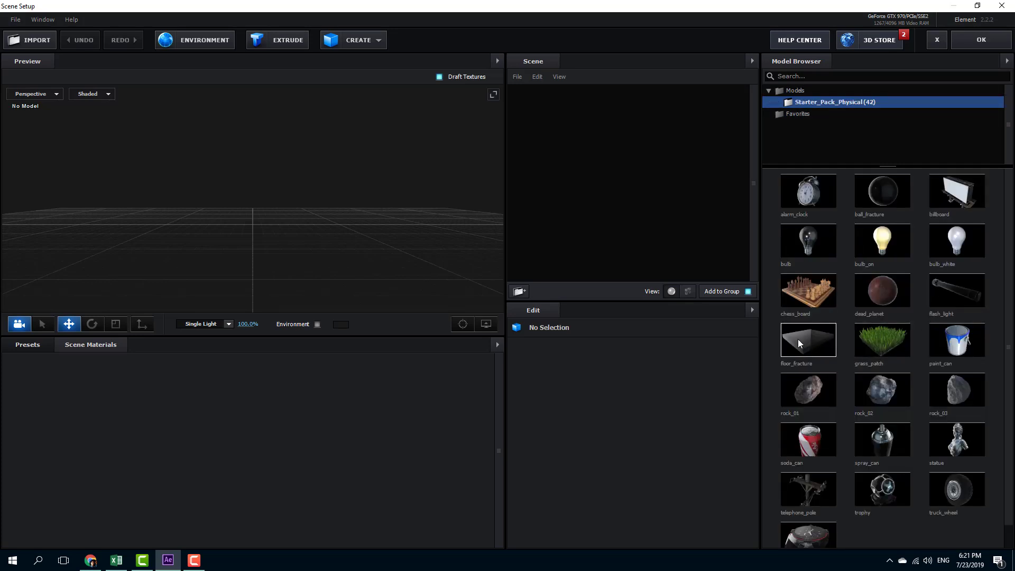
{"action": "double_click", "coordinate": [798, 341]}
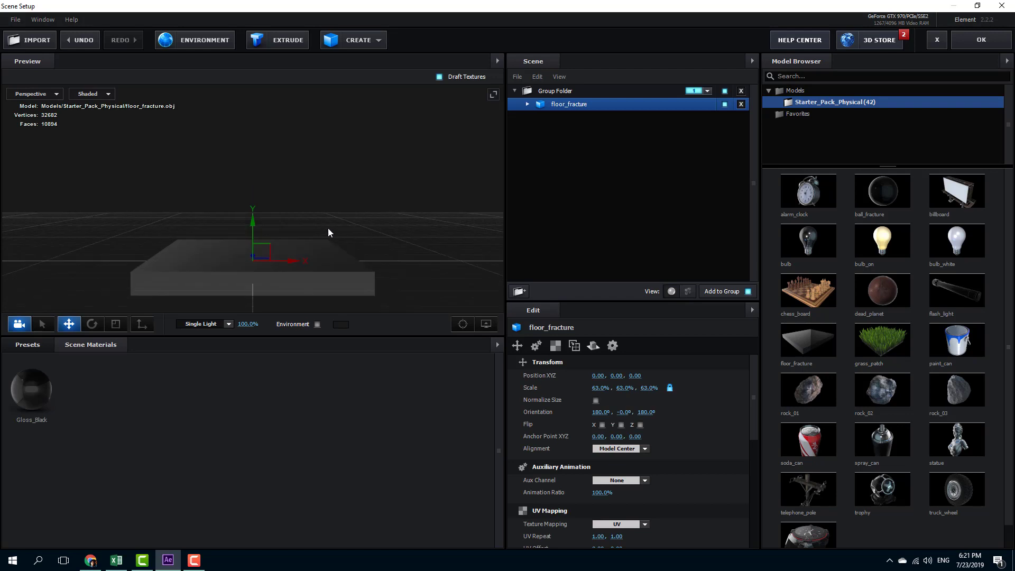
{"action": "left_click_drag", "start_coordinate": [328, 231], "coordinate": [390, 241]}
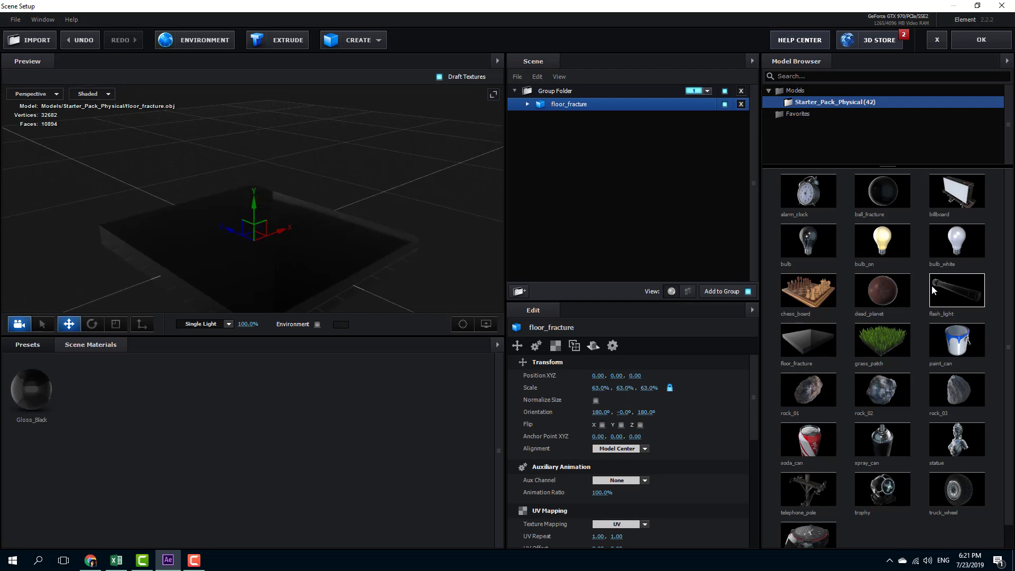
Step: Add the alarm_clock model and raise it slightly on its Y axis onto the slab
{"action": "double_click", "coordinate": [809, 193]}
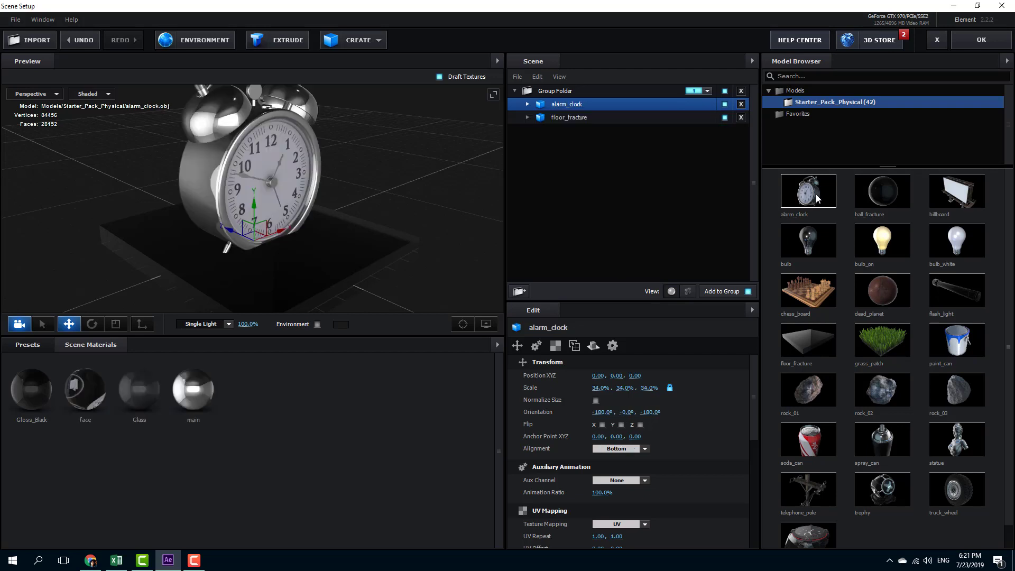
{"action": "left_click_drag", "start_coordinate": [254, 205], "coordinate": [257, 200]}
{"action": "left_click_drag", "start_coordinate": [404, 186], "coordinate": [246, 228]}
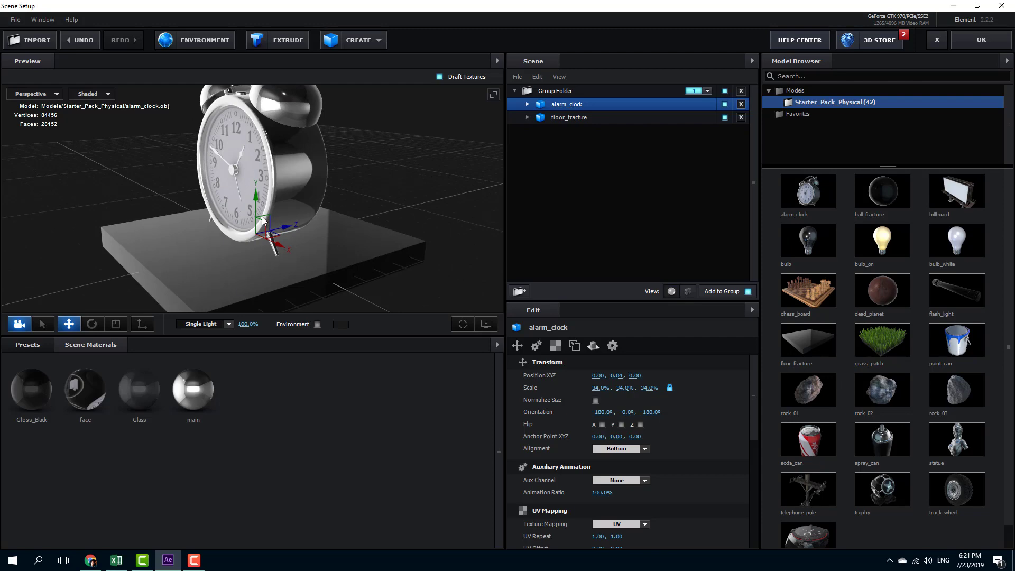
{"action": "left_click_drag", "start_coordinate": [305, 211], "coordinate": [329, 249]}
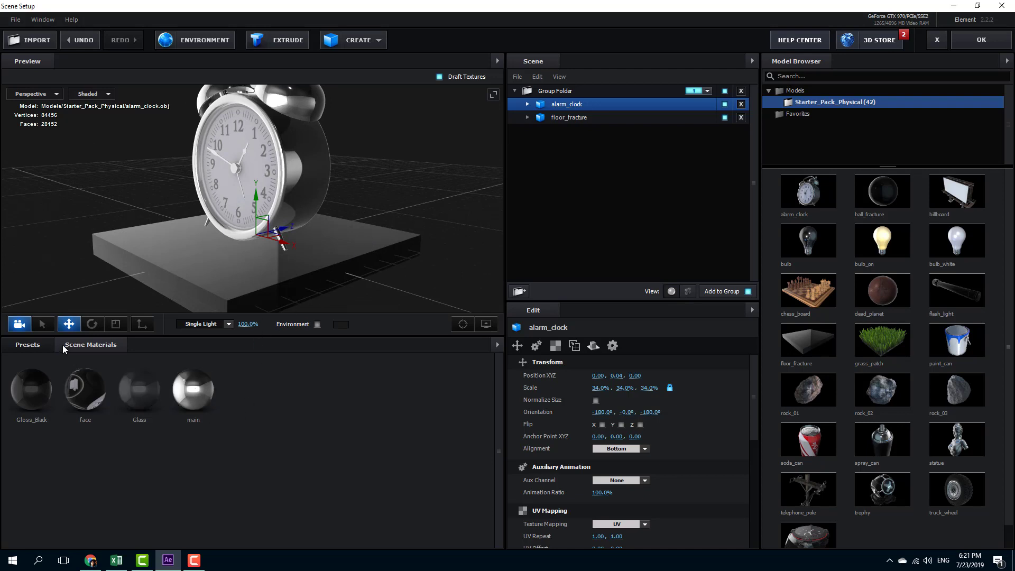
Step: Drag a Pro_Shaders > Metal preset onto the floor slab, then select floor_fracture
{"action": "left_click", "coordinate": [37, 347]}
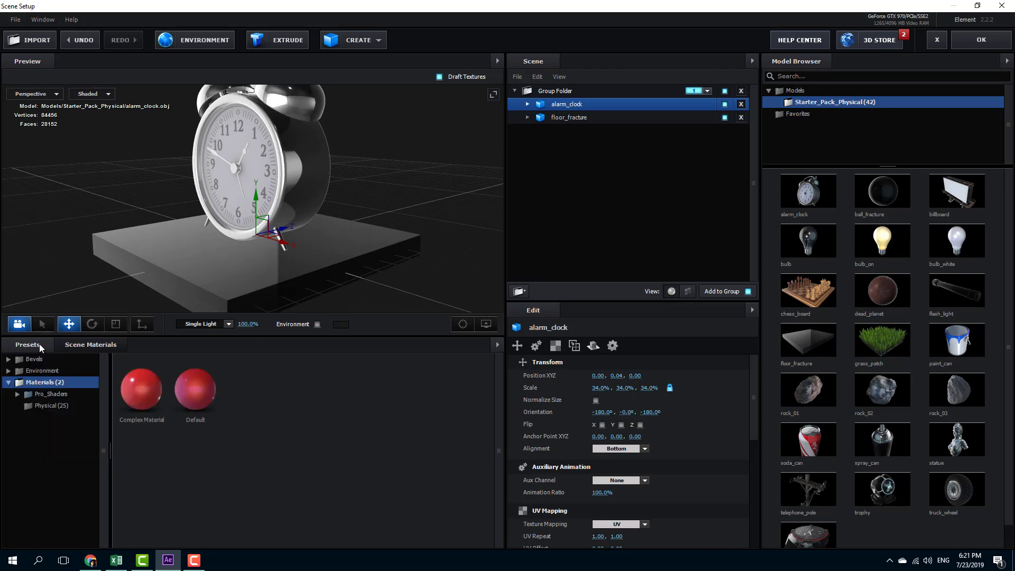
{"action": "left_click", "coordinate": [45, 393]}
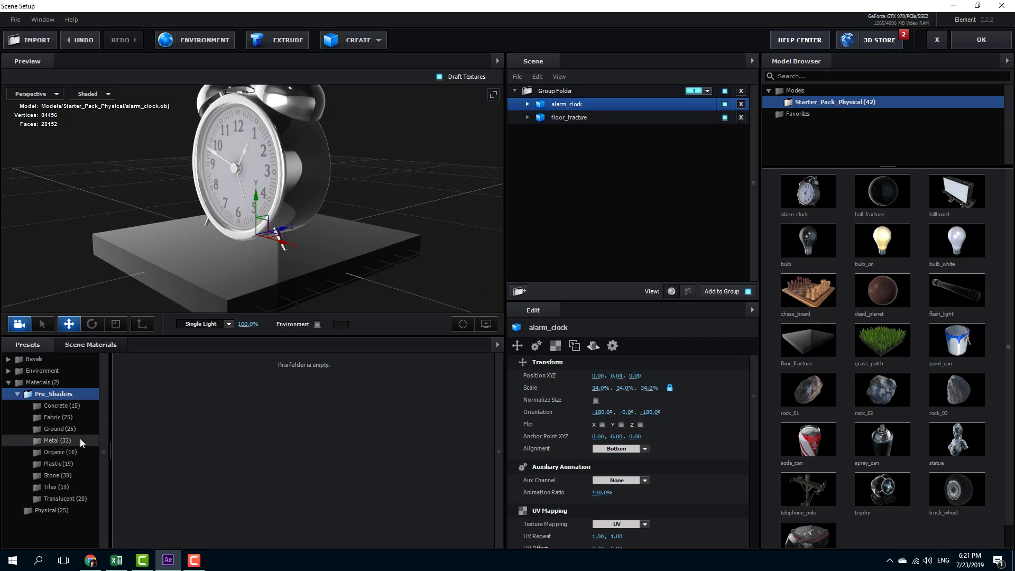
{"action": "left_click", "coordinate": [66, 442]}
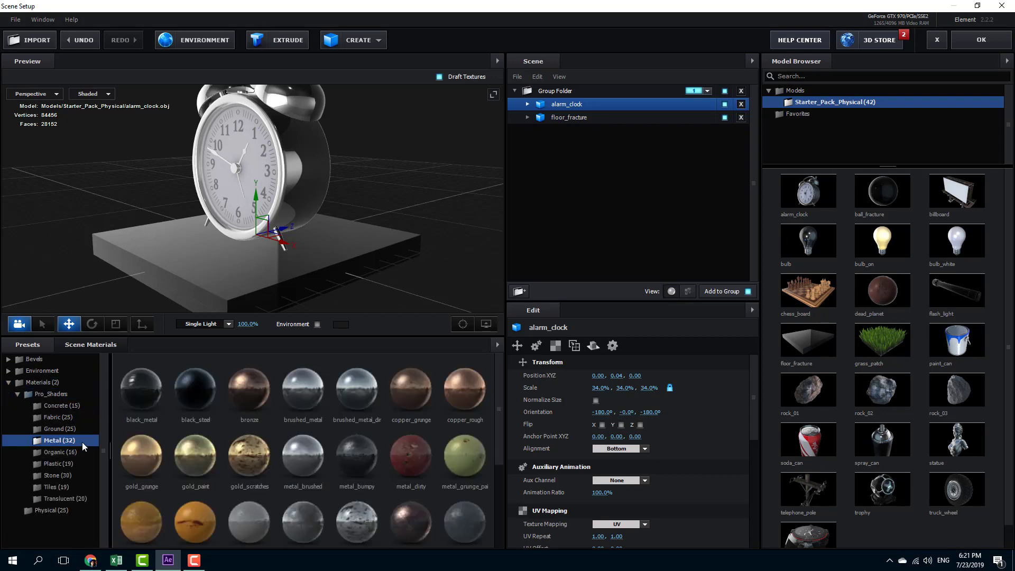
{"action": "left_click_drag", "start_coordinate": [357, 395], "coordinate": [249, 291]}
{"action": "mouse_move", "coordinate": [409, 283]}
{"action": "left_mouse_down"}
{"action": "mouse_move", "coordinate": [418, 297]}
{"action": "mouse_move", "coordinate": [406, 335]}
{"action": "mouse_move", "coordinate": [419, 285]}
{"action": "mouse_move", "coordinate": [436, 283]}
{"action": "mouse_move", "coordinate": [406, 284]}
{"action": "mouse_move", "coordinate": [419, 284]}
{"action": "left_mouse_up"}
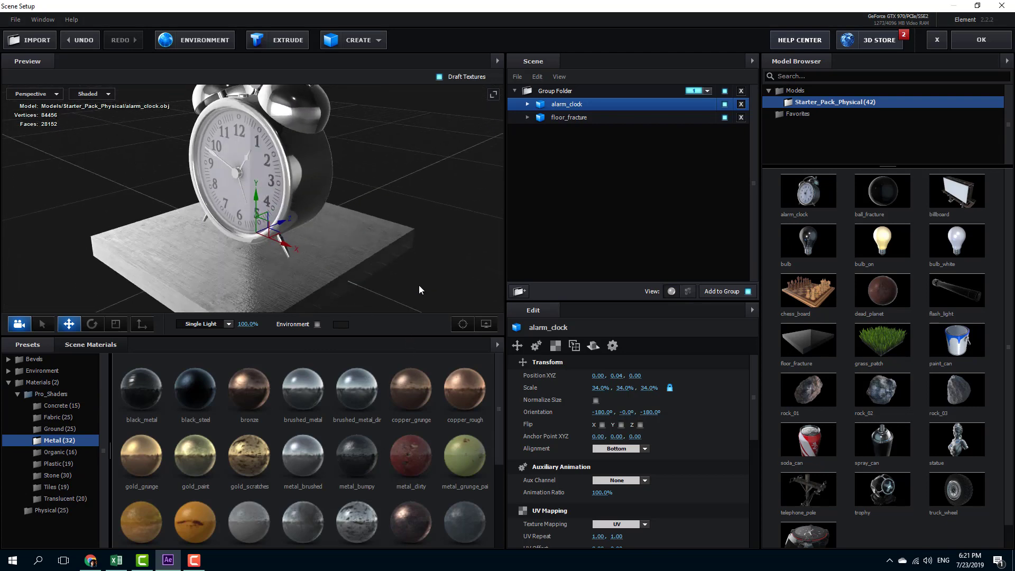
{"action": "left_click", "coordinate": [567, 118]}
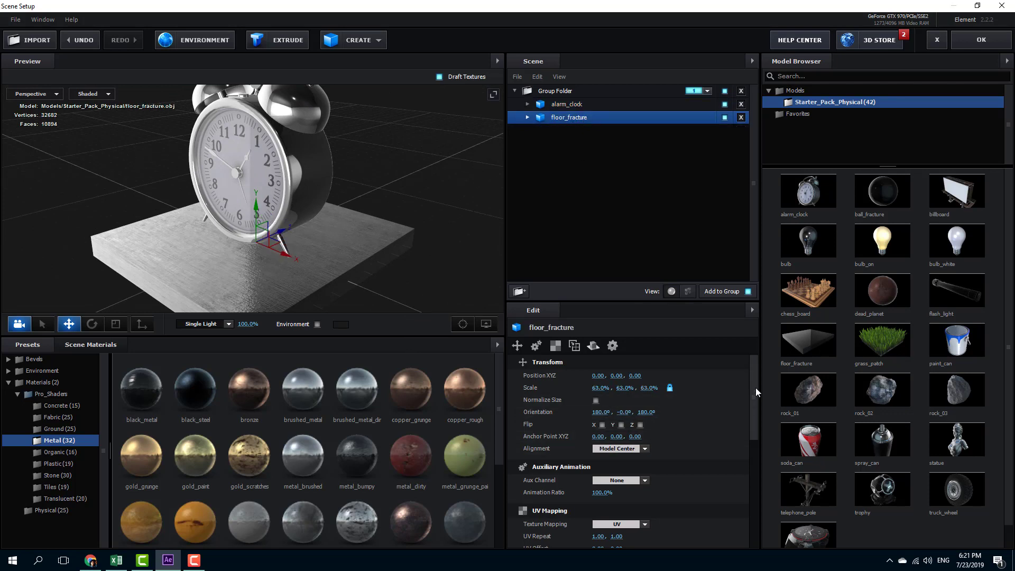
Step: Set floor_fracture's Reflect Mode to Mirror Surface and orbit to inspect the clock's reflection
{"action": "left_click_drag", "start_coordinate": [756, 388], "coordinate": [756, 495]}
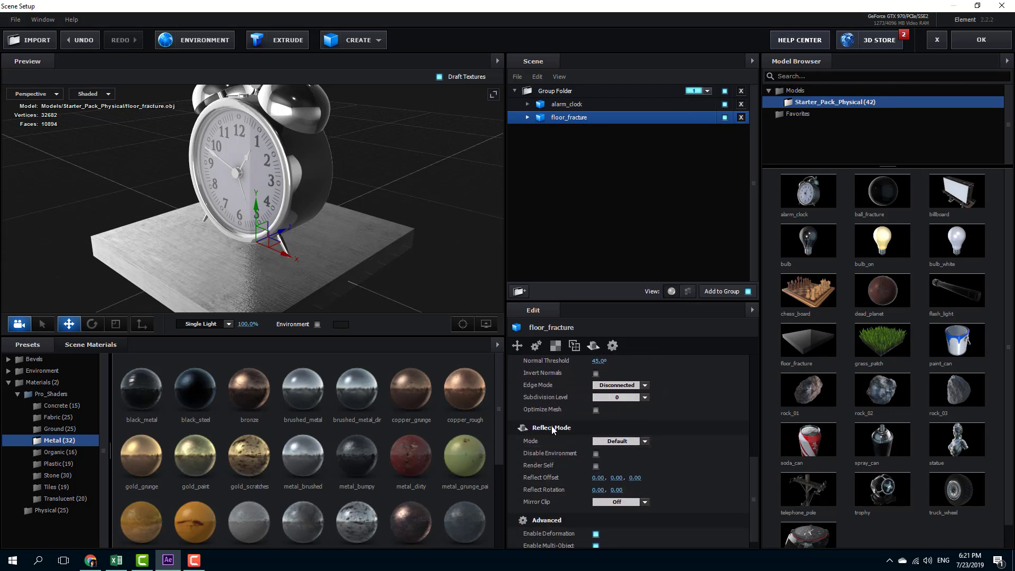
{"action": "left_click", "coordinate": [640, 442]}
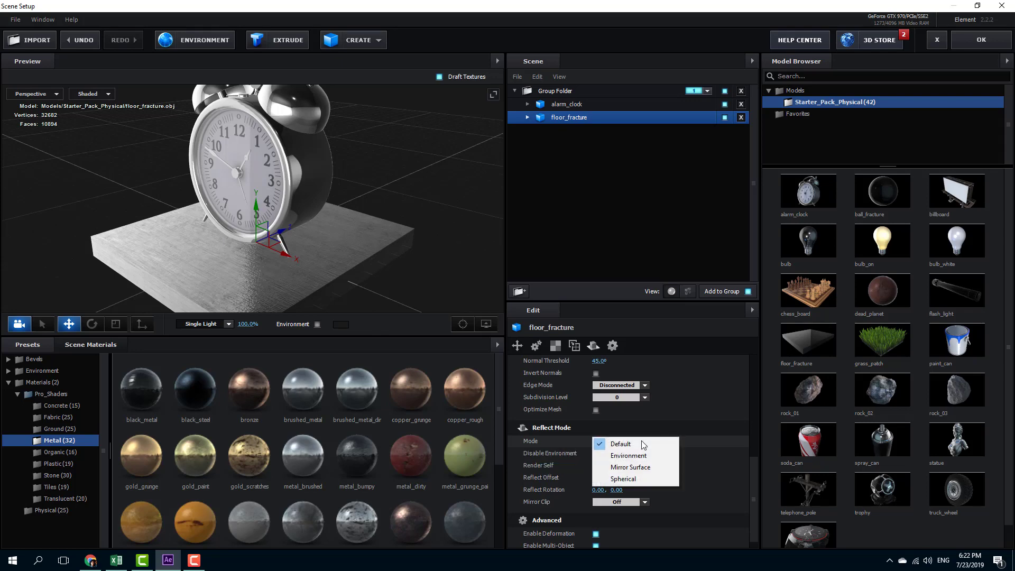
{"action": "left_click", "coordinate": [640, 467]}
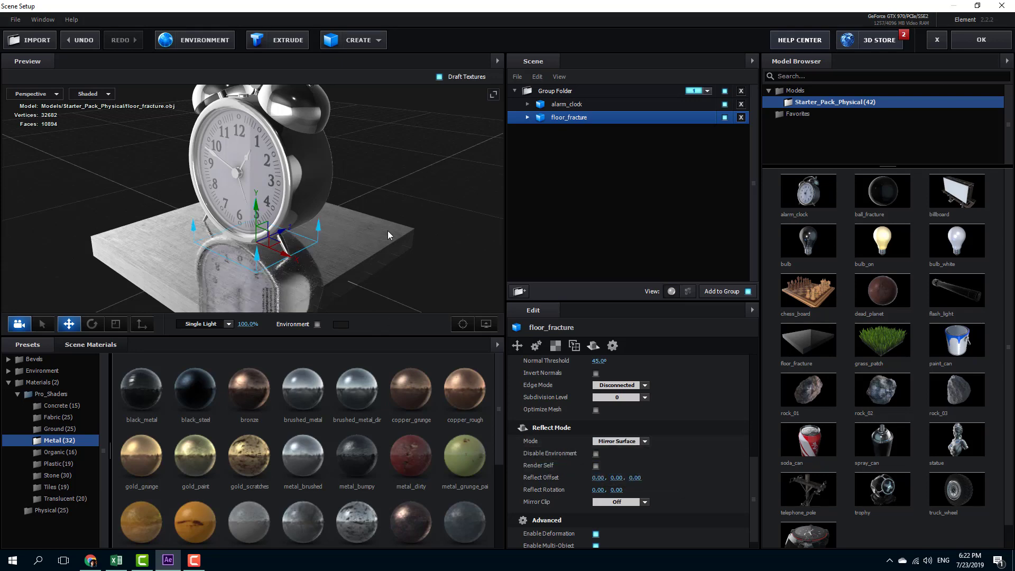
{"action": "left_click_drag", "start_coordinate": [409, 280], "coordinate": [232, 248]}
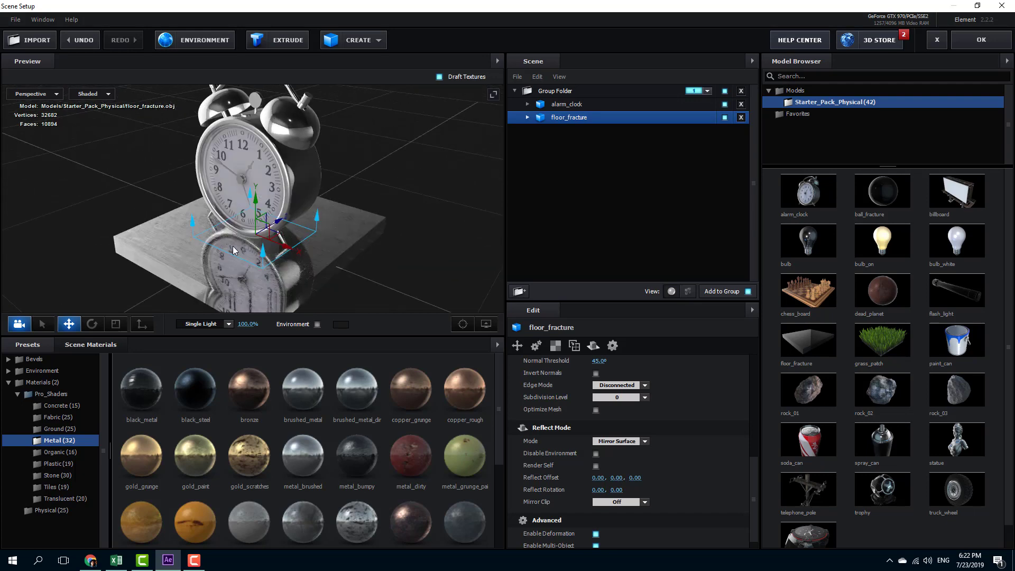
{"action": "left_click_drag", "start_coordinate": [294, 253], "coordinate": [426, 249]}
{"action": "left_click_drag", "start_coordinate": [356, 265], "coordinate": [417, 258]}
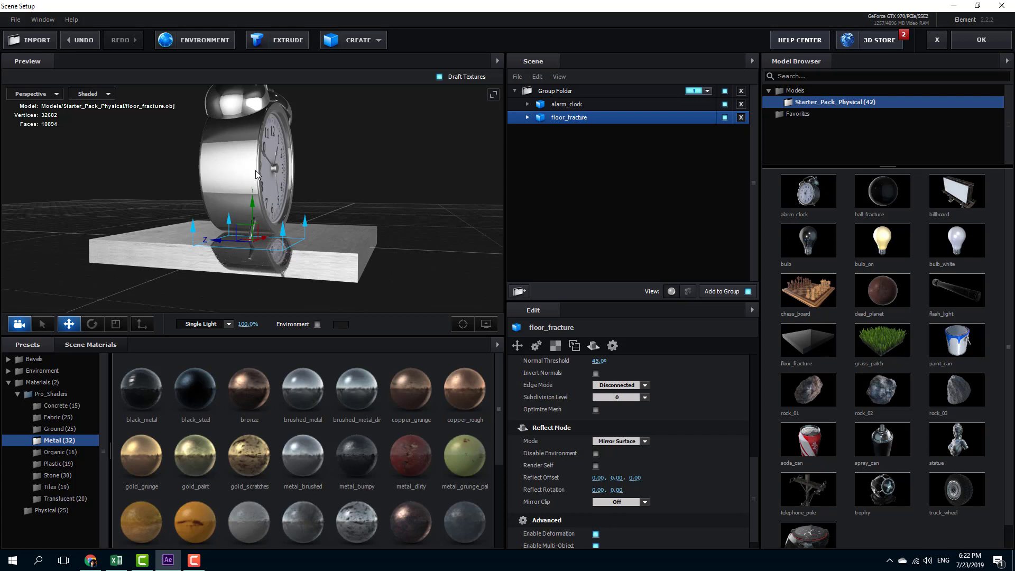
Step: Switch alarm_clock's Reflect Mode to Mirror Surface and orbit to its front-left side
{"action": "left_click", "coordinate": [566, 106]}
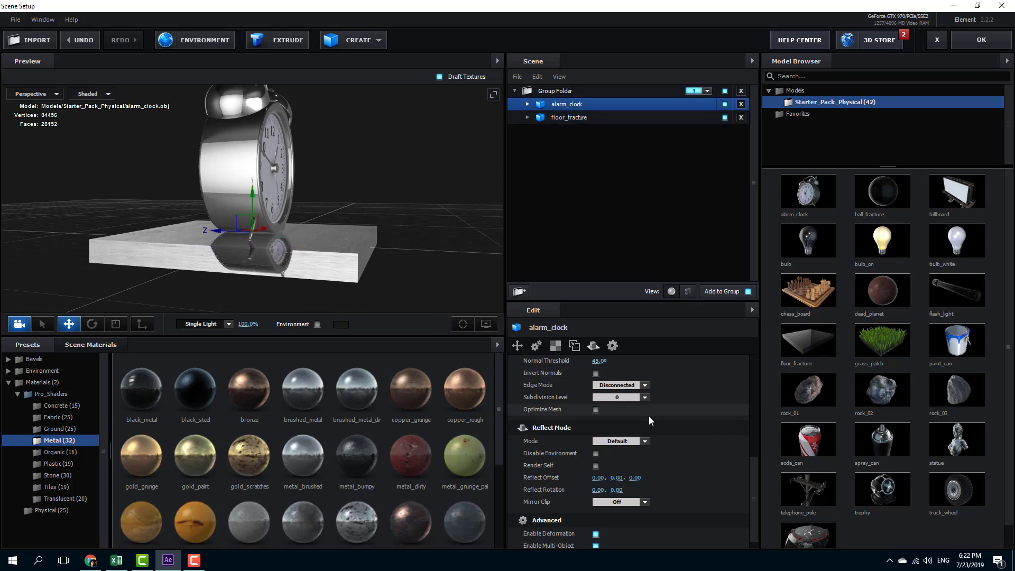
{"action": "left_click", "coordinate": [645, 441]}
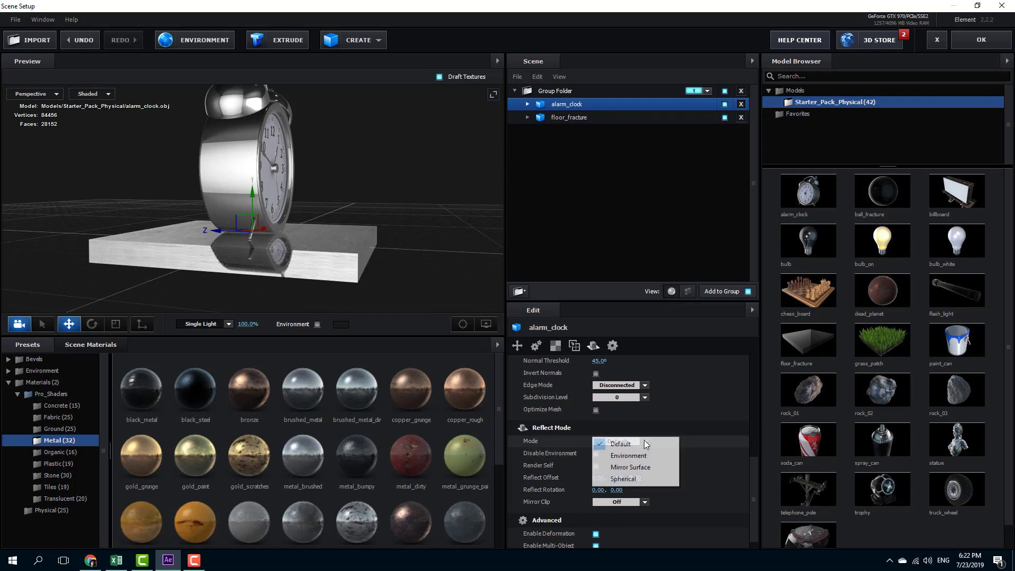
{"action": "left_click", "coordinate": [629, 467]}
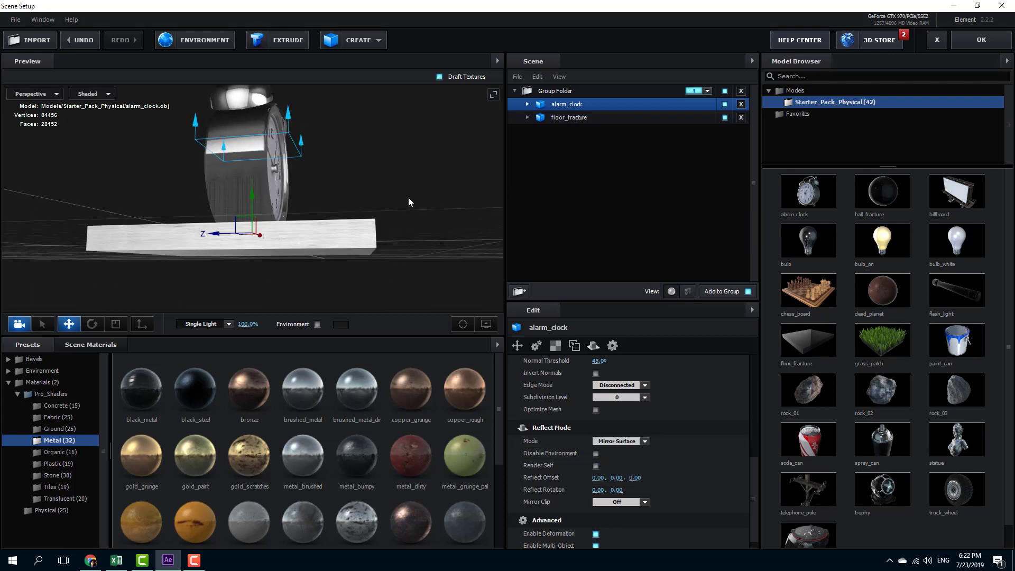
{"action": "left_click_drag", "start_coordinate": [395, 227], "coordinate": [332, 211]}
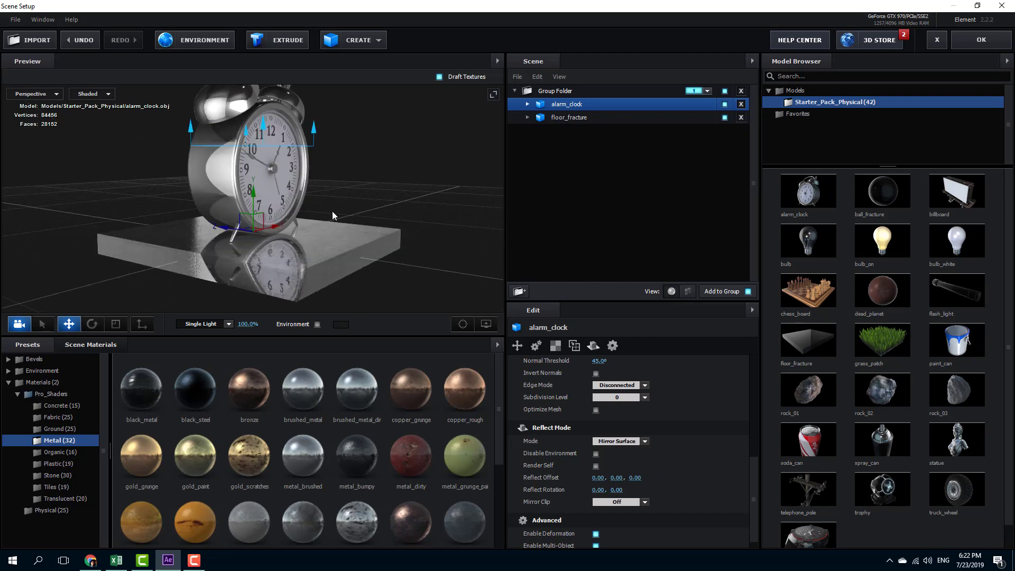
{"action": "left_click_drag", "start_coordinate": [463, 230], "coordinate": [303, 282]}
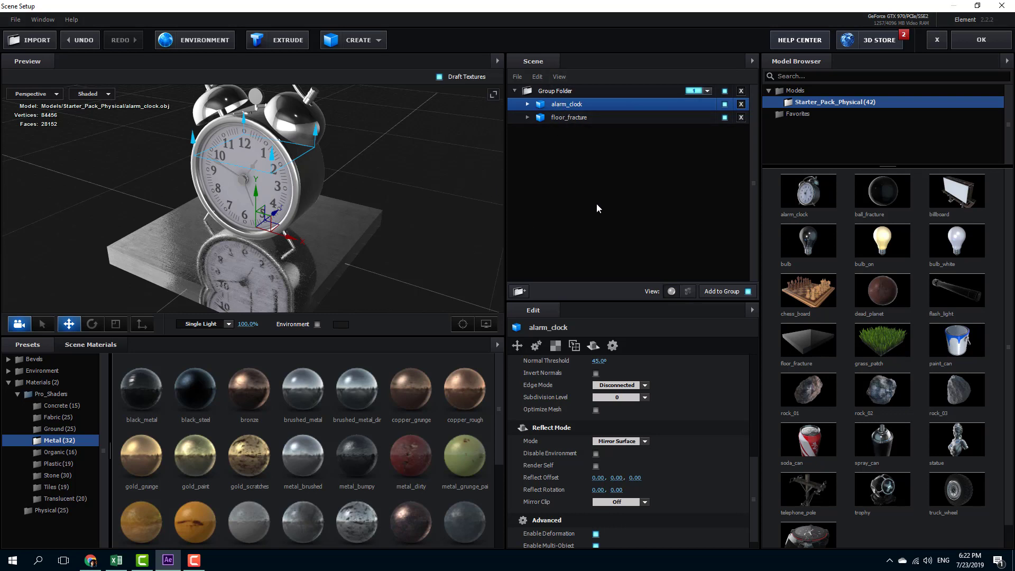
{"action": "left_click", "coordinate": [519, 291]}
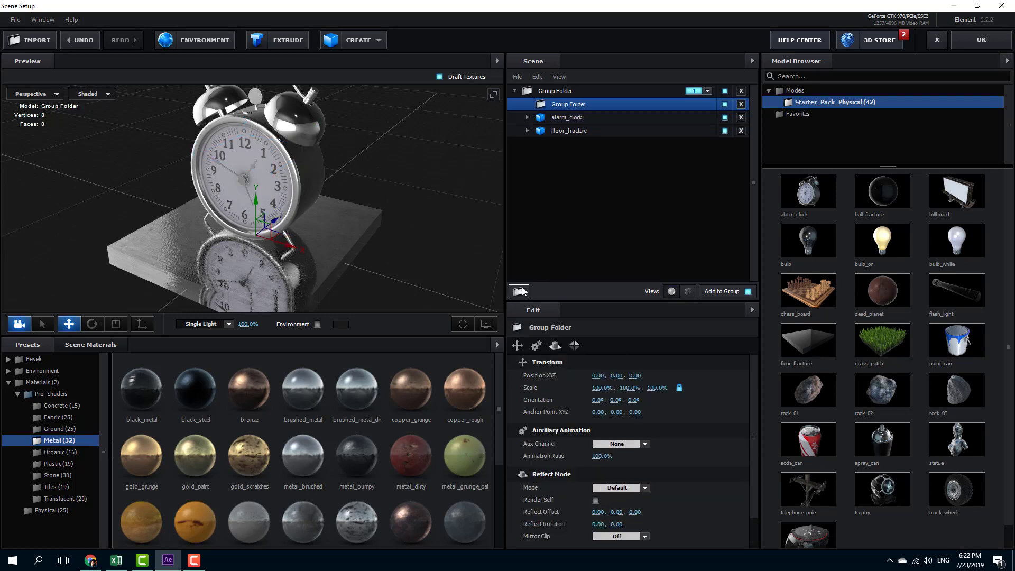
{"action": "right_click", "coordinate": [569, 105]}
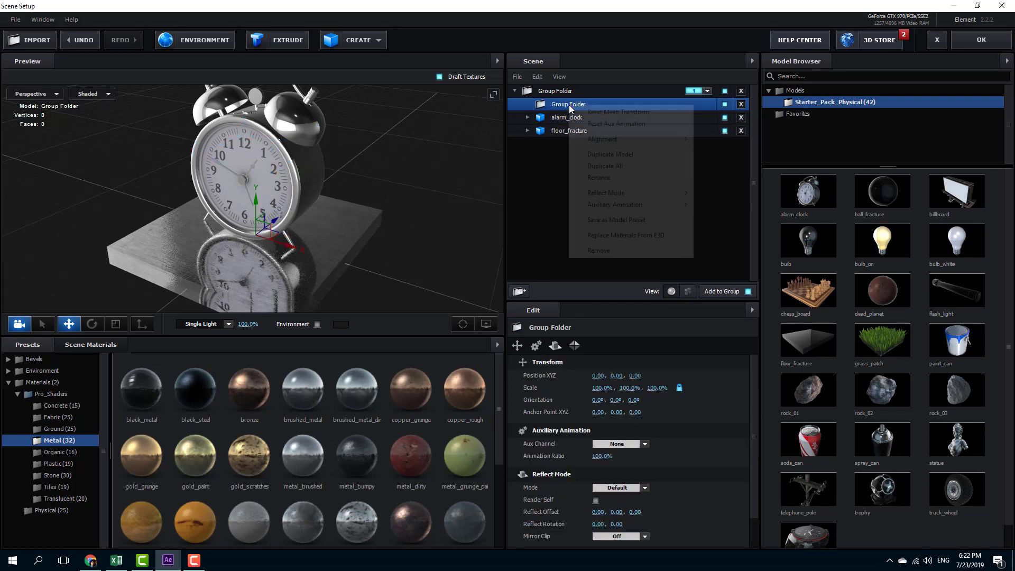
{"action": "left_click", "coordinate": [607, 249]}
{"action": "left_click_drag", "start_coordinate": [328, 233], "coordinate": [367, 236]}
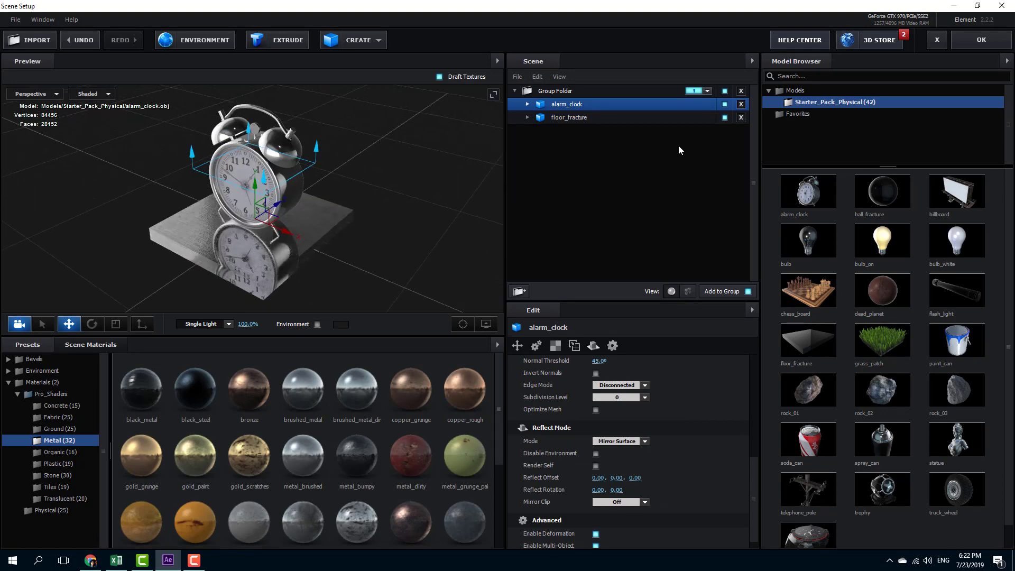
Step: Try the copper_grunge and copper_rough materials on the floor slab
{"action": "left_click_drag", "start_coordinate": [419, 383], "coordinate": [271, 262]}
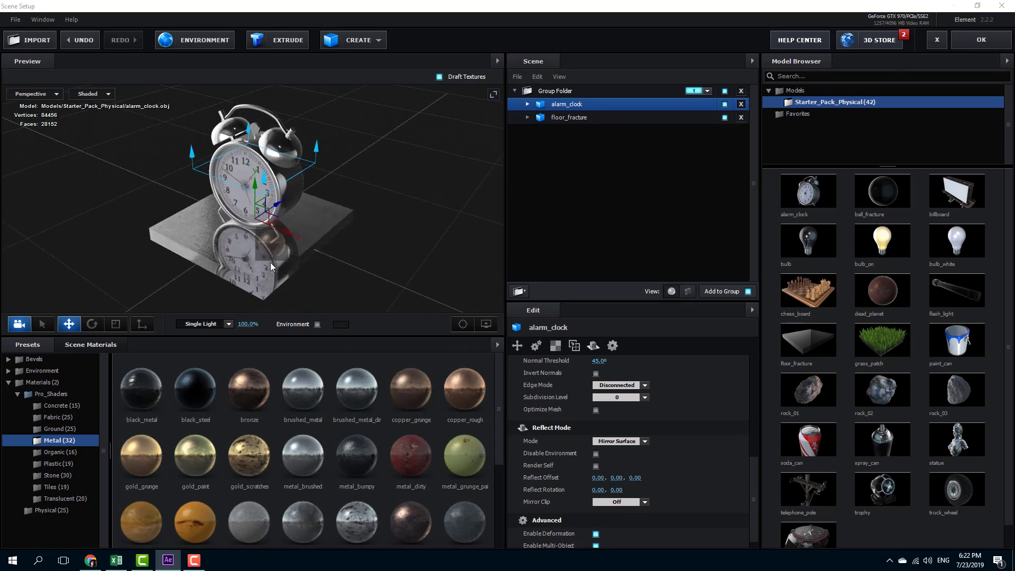
{"action": "left_click_drag", "start_coordinate": [332, 275], "coordinate": [350, 274]}
{"action": "scroll", "coordinate": [350, 279], "scroll_direction": "up", "scroll_amount": 2}
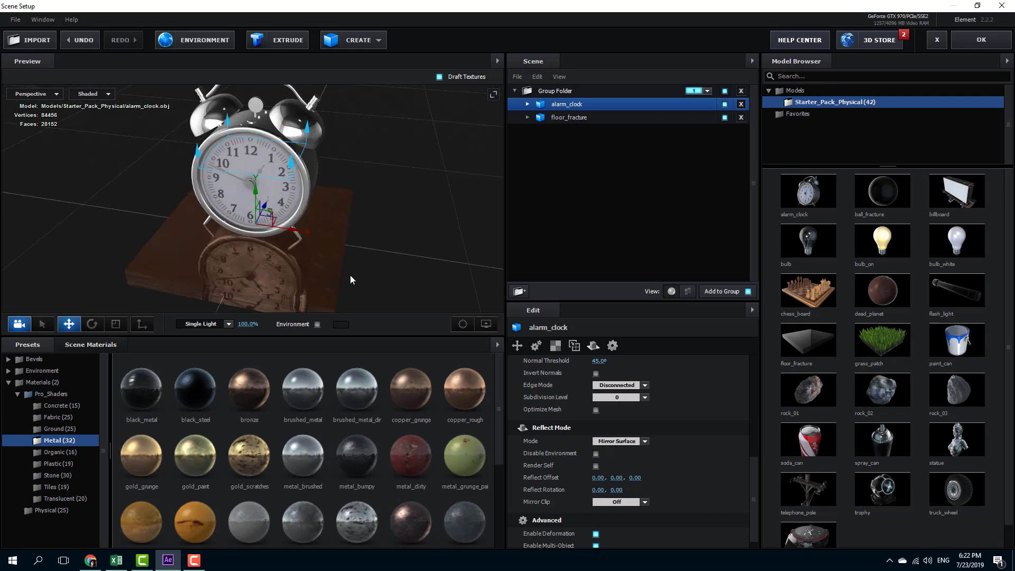
{"action": "left_click_drag", "start_coordinate": [483, 426], "coordinate": [284, 290]}
{"action": "left_click_drag", "start_coordinate": [376, 283], "coordinate": [297, 263]}
Step: Apply a golden metal preset to the floor and confirm Scene Setup with OK
{"action": "scroll", "coordinate": [406, 469], "scroll_direction": "down", "scroll_amount": 3}
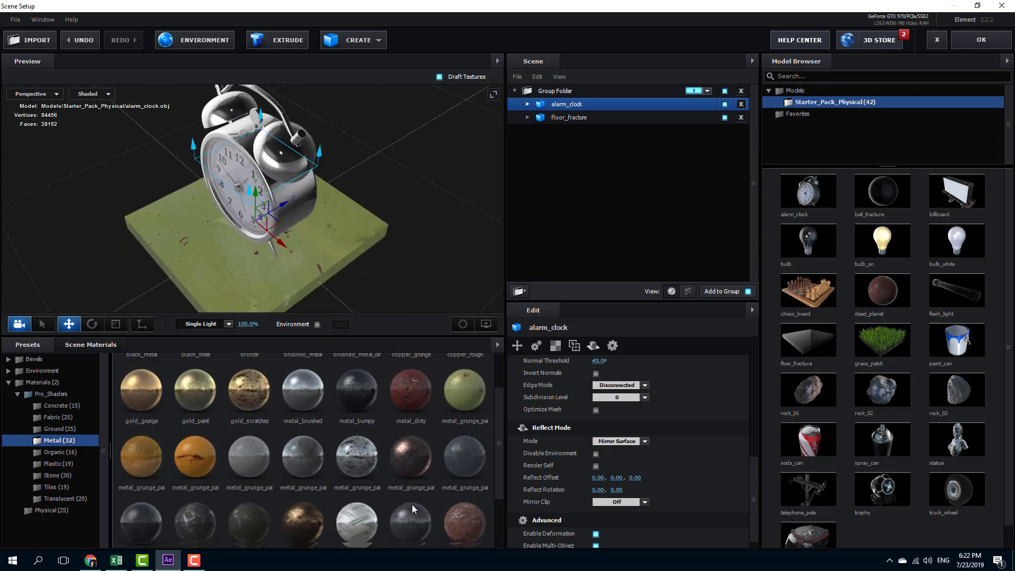
{"action": "left_click_drag", "start_coordinate": [404, 476], "coordinate": [329, 277]}
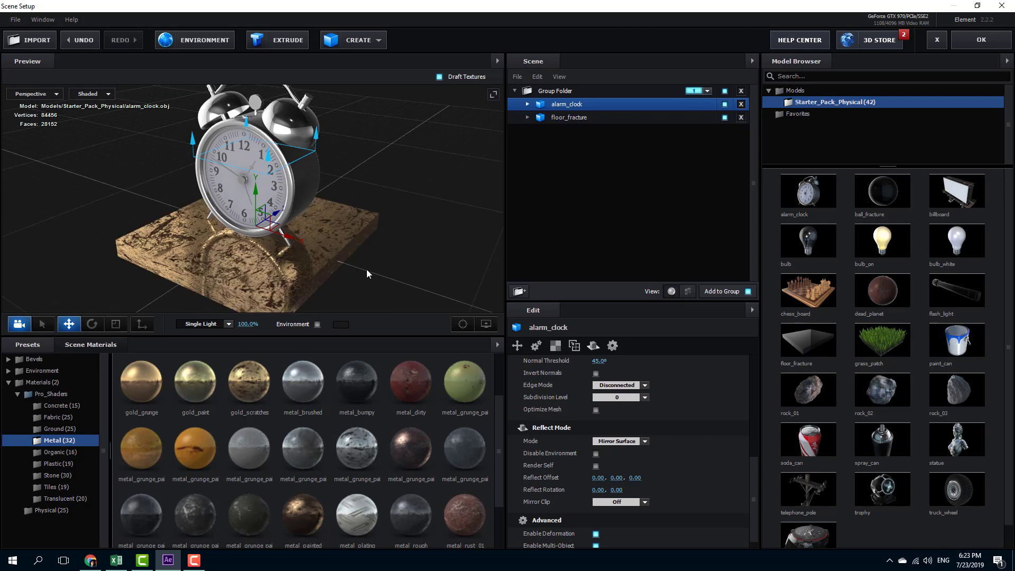
{"action": "left_click_drag", "start_coordinate": [366, 269], "coordinate": [382, 282]}
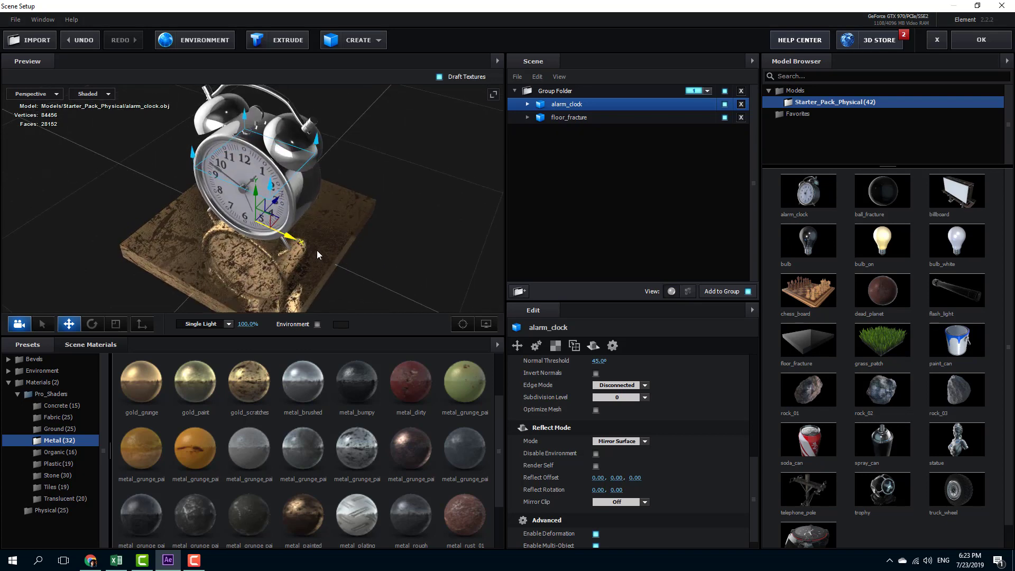
{"action": "left_click", "coordinate": [982, 38]}
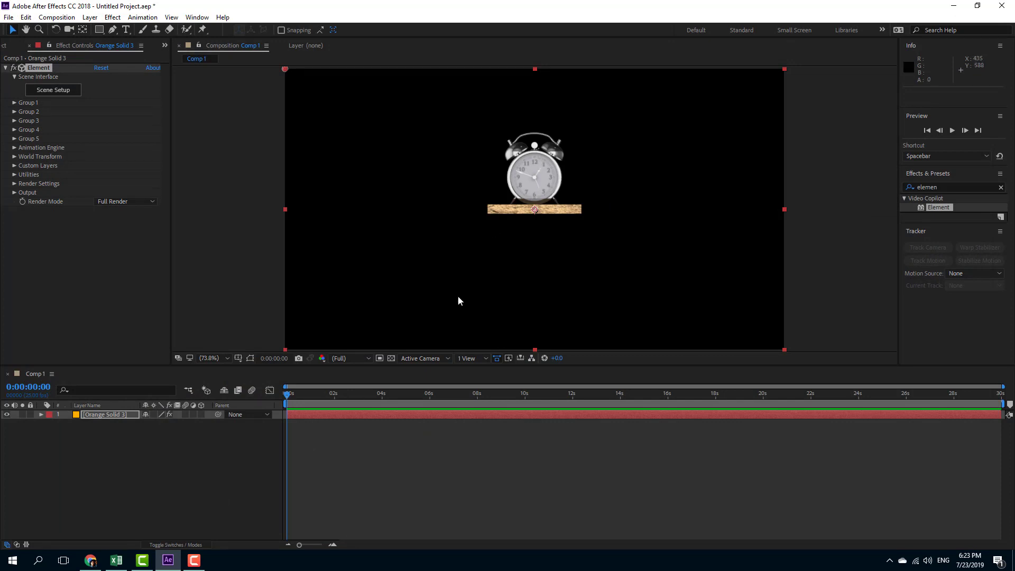
Step: Add a new camera layer to the composition with default settings
{"action": "right_click", "coordinate": [164, 464]}
{"action": "mouse_move", "coordinate": [222, 343]}
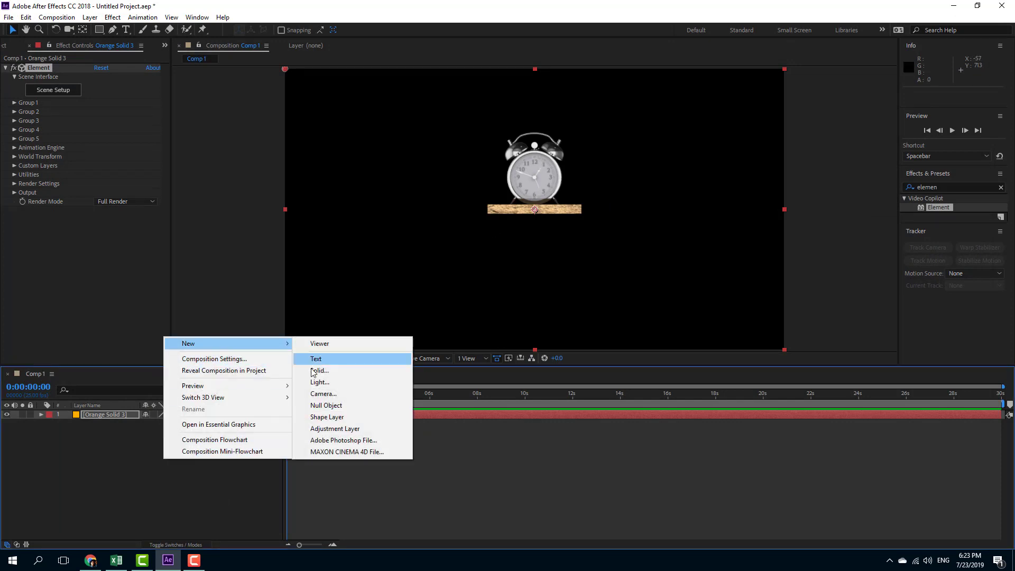
{"action": "left_click", "coordinate": [317, 394]}
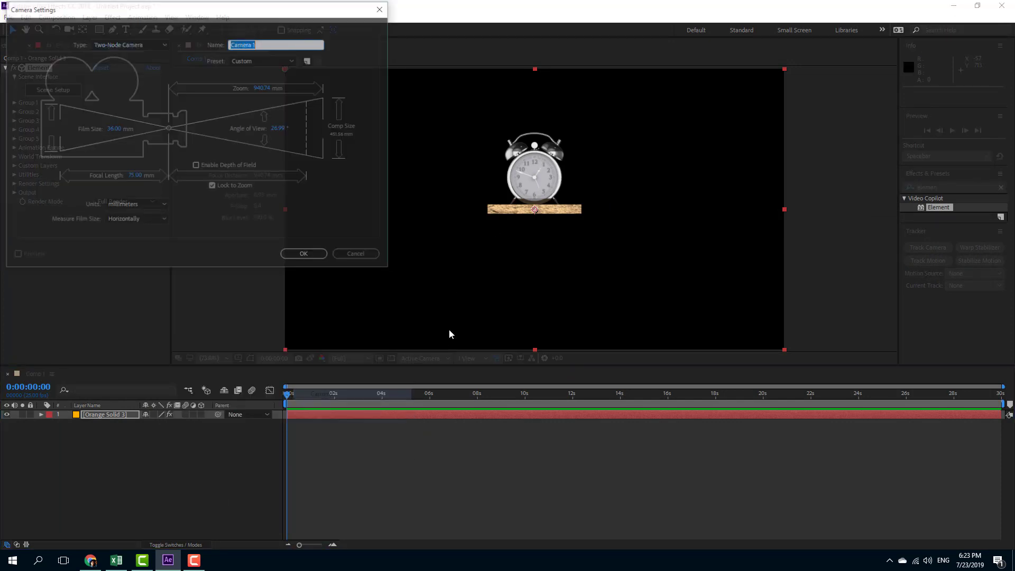
{"action": "left_click", "coordinate": [317, 256]}
Step: Orbit and zoom the camera to look down on the clock, then preview
{"action": "left_click_drag", "start_coordinate": [69, 30], "coordinate": [96, 36]}
{"action": "left_click_drag", "start_coordinate": [544, 192], "coordinate": [556, 63]}
{"action": "scroll", "coordinate": [565, 167], "scroll_direction": "up", "scroll_amount": 5}
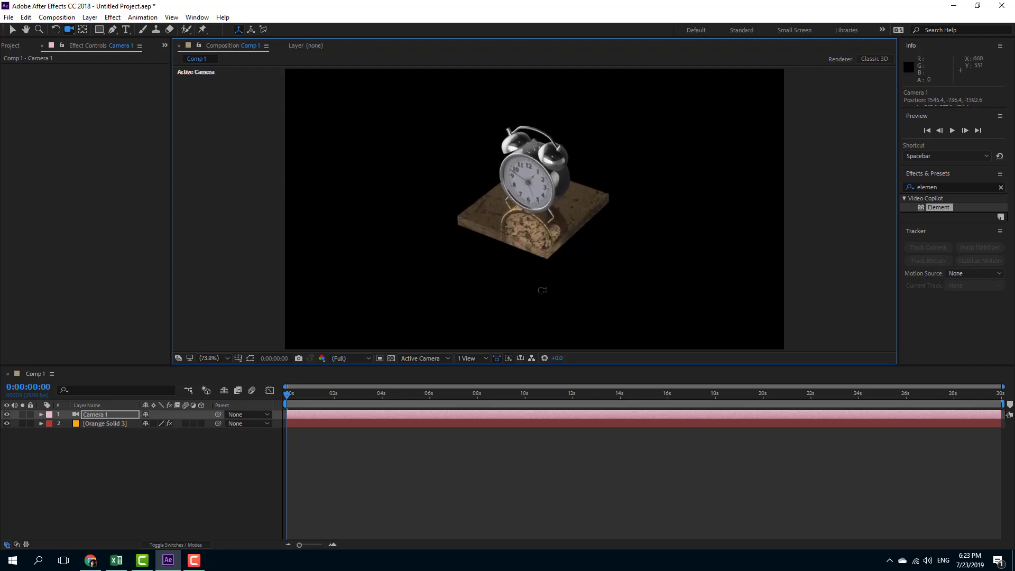
{"action": "left_click_drag", "start_coordinate": [565, 167], "coordinate": [541, 259]}
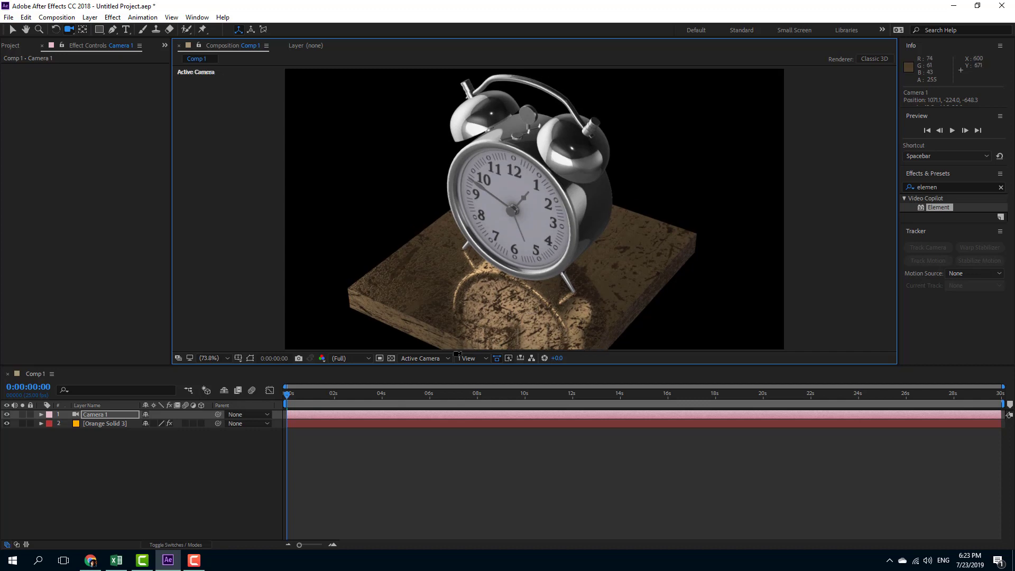
{"action": "key", "text": "space"}
Step: Add a shadow-casting Spot light layer to the composition
{"action": "right_click", "coordinate": [97, 482]}
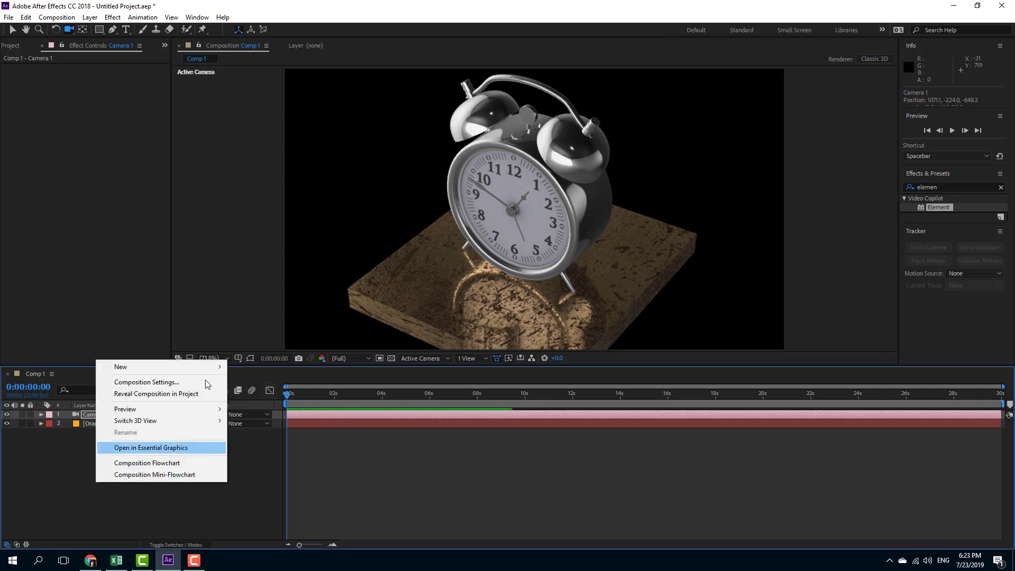
{"action": "mouse_move", "coordinate": [204, 364]}
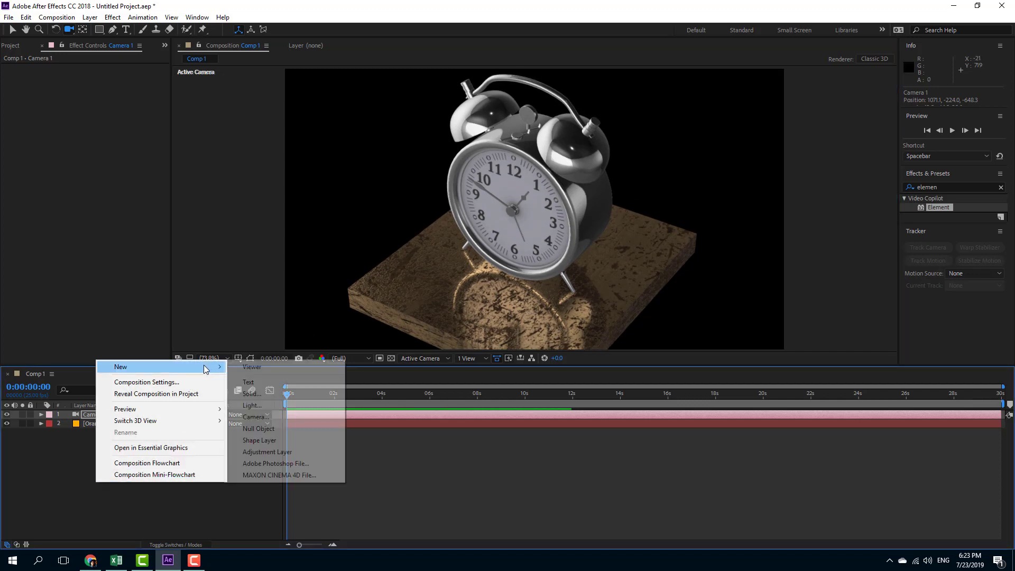
{"action": "left_click", "coordinate": [272, 407]}
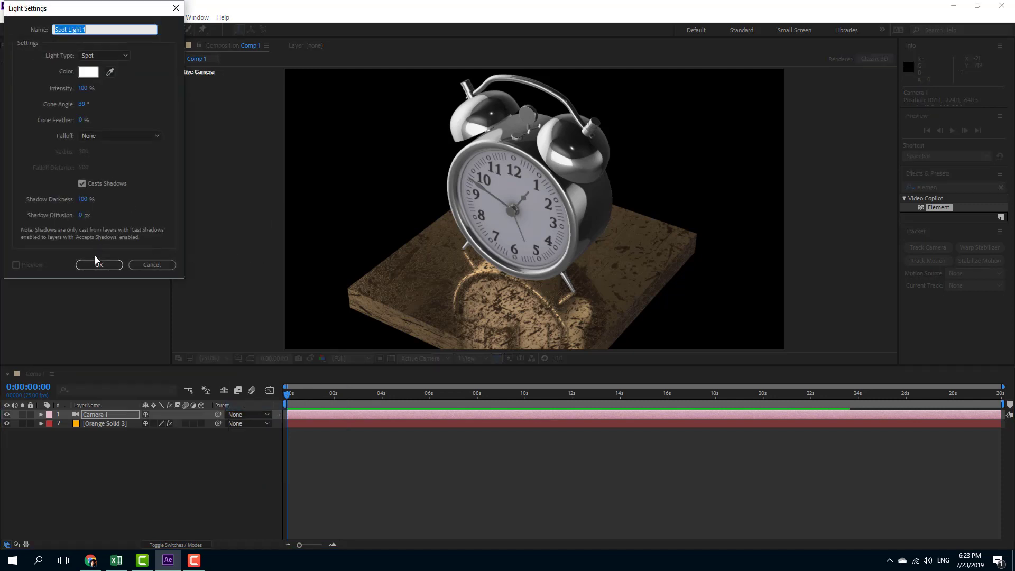
{"action": "left_click", "coordinate": [100, 264]}
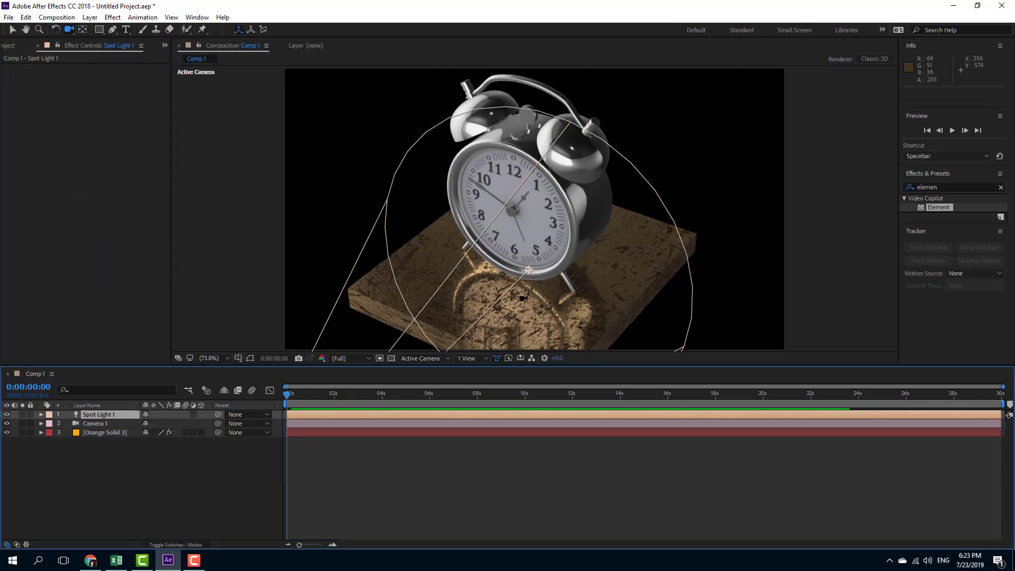
Step: Move the spot light above the clock and aim its point of interest at it
{"action": "key", "text": "comma"}
{"action": "key", "text": "comma"}
{"action": "key", "text": "comma"}
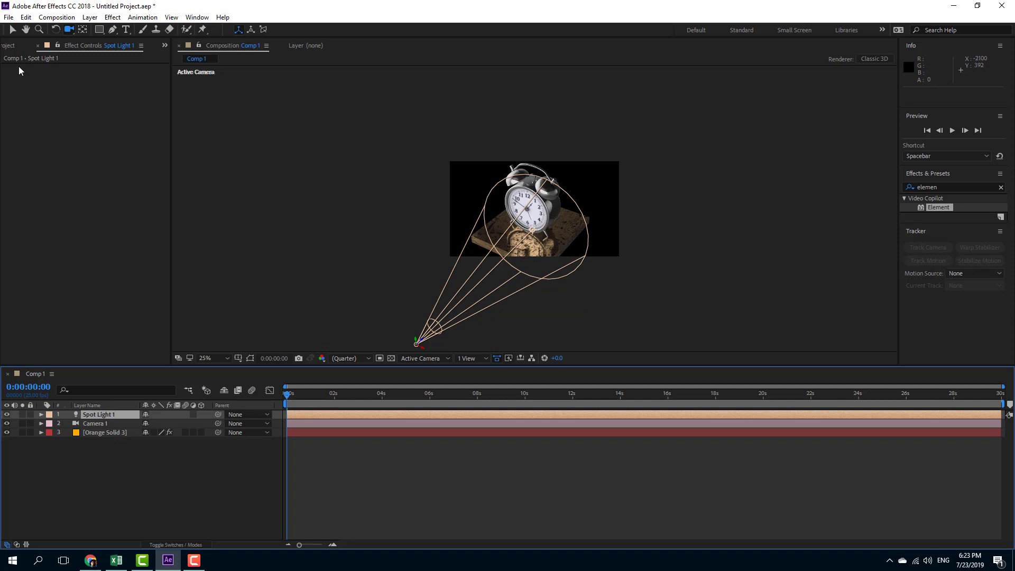
{"action": "left_click", "coordinate": [12, 31]}
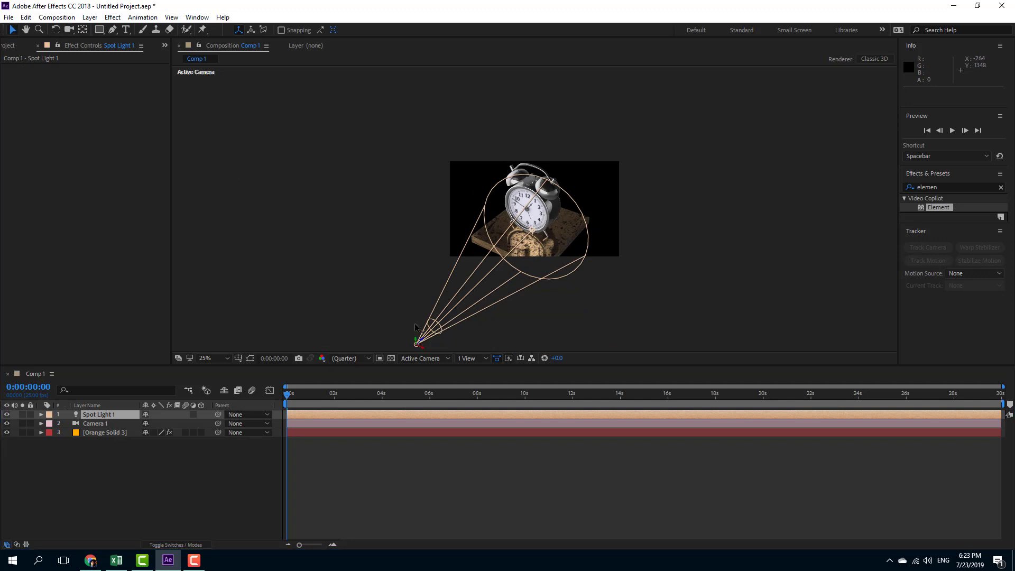
{"action": "left_click_drag", "start_coordinate": [415, 325], "coordinate": [417, 291]}
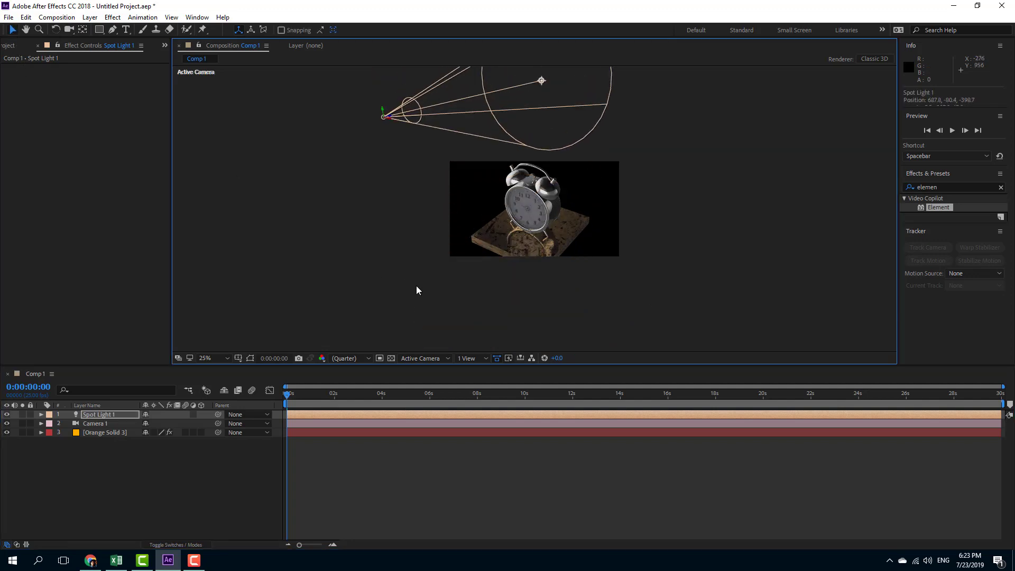
{"action": "left_click_drag", "start_coordinate": [543, 81], "coordinate": [517, 220]}
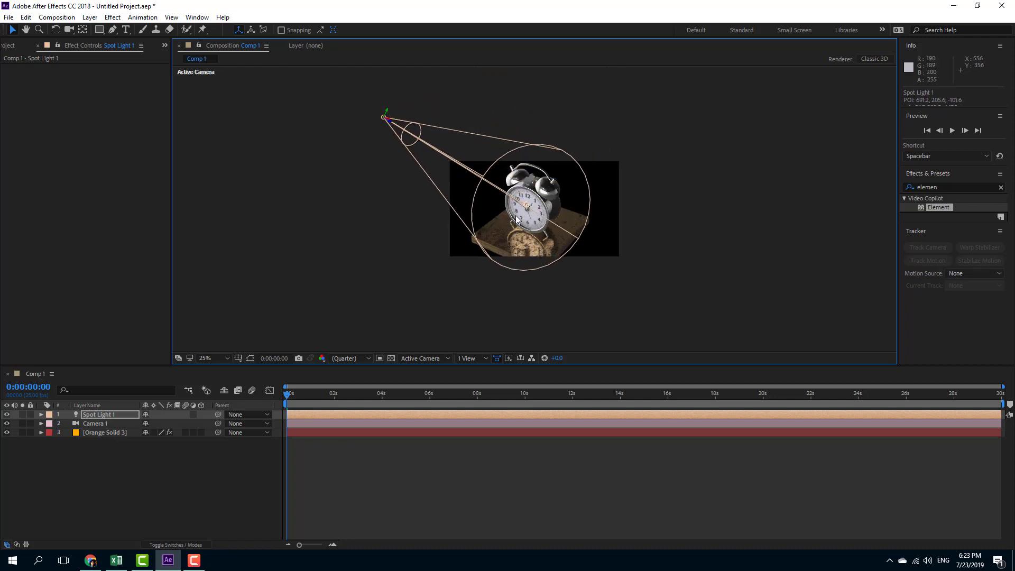
{"action": "key", "text": "period"}
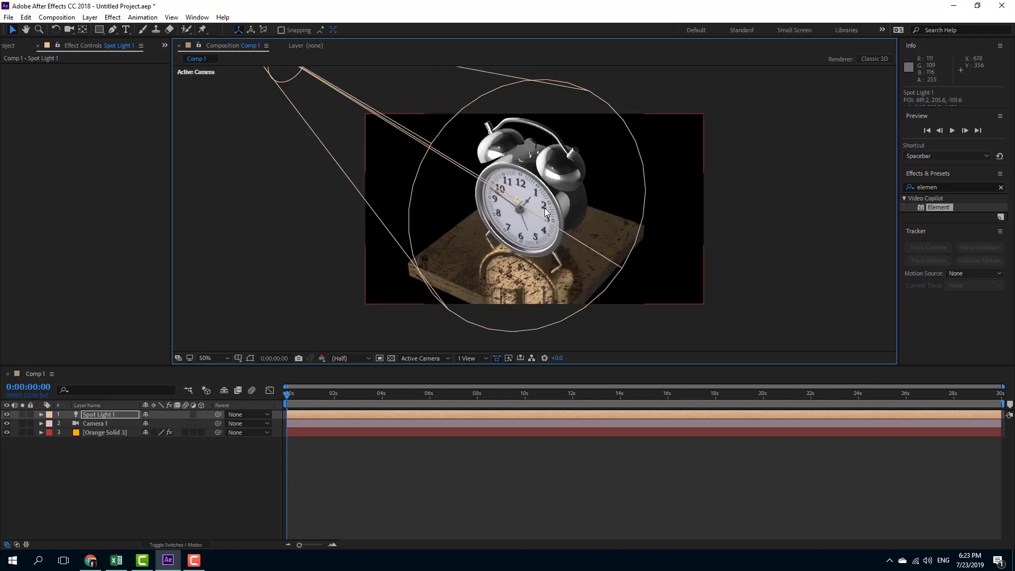
Step: Tick Enable under Orange Solid 3's Element Render Settings > Shadows
{"action": "left_click", "coordinate": [104, 435]}
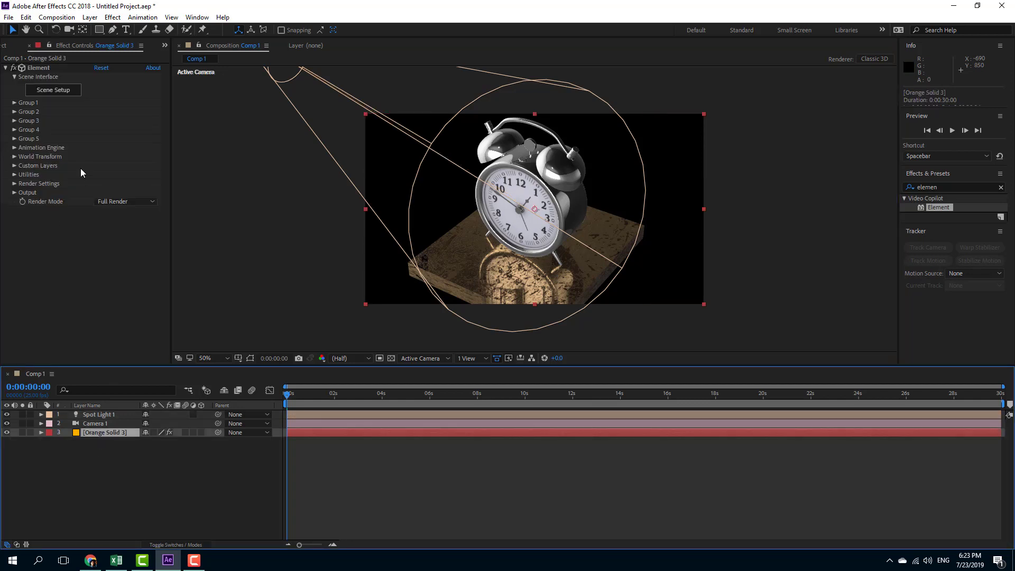
{"action": "left_click", "coordinate": [14, 183]}
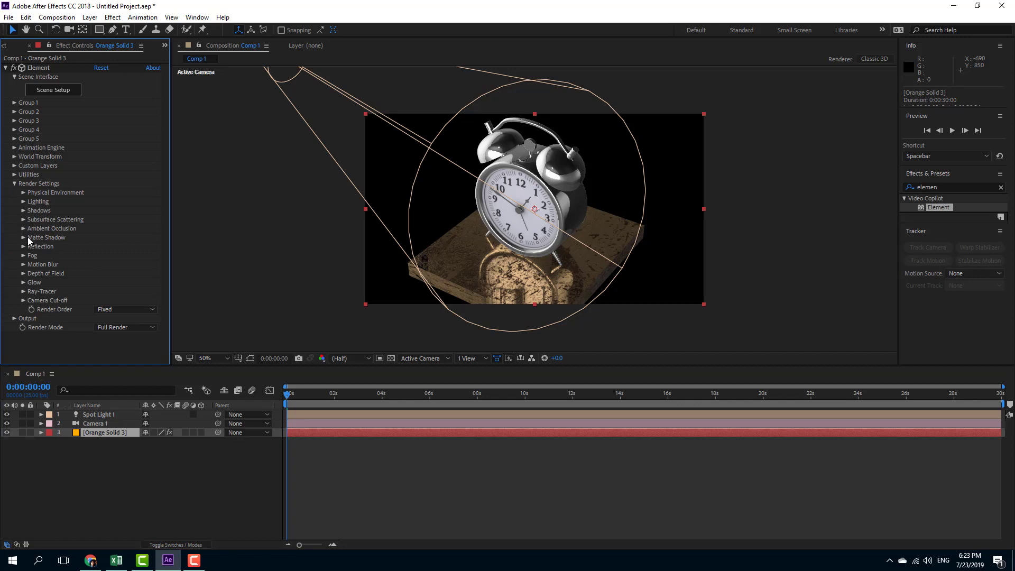
{"action": "left_click", "coordinate": [23, 210]}
{"action": "left_click", "coordinate": [97, 220]}
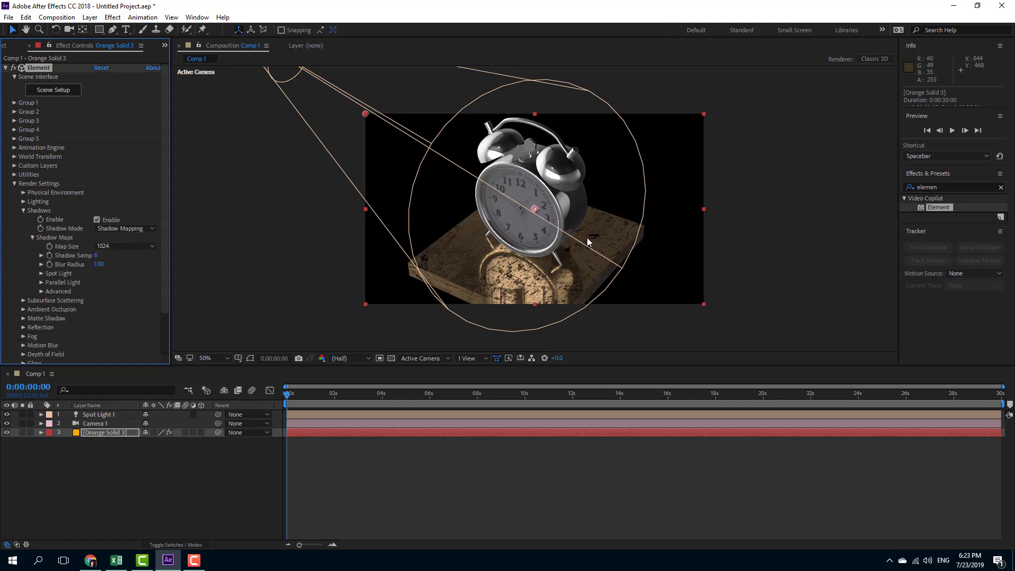
{"action": "scroll", "coordinate": [589, 241], "scroll_direction": "up", "scroll_amount": 4}
{"action": "scroll", "coordinate": [593, 240], "scroll_direction": "down", "scroll_amount": 2}
{"action": "scroll", "coordinate": [598, 218], "scroll_direction": "down", "scroll_amount": 4}
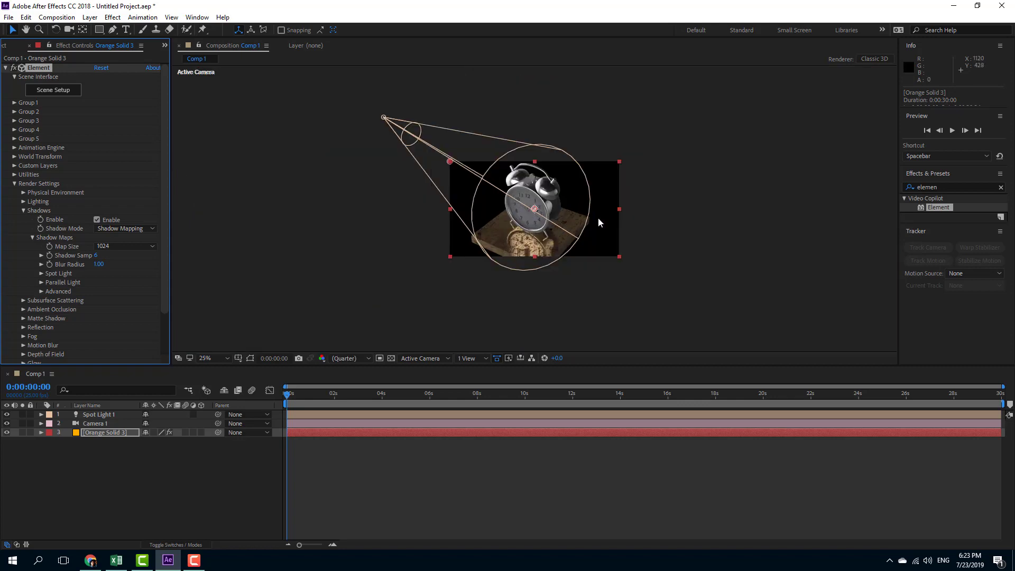
{"action": "scroll", "coordinate": [598, 217], "scroll_direction": "up", "scroll_amount": 1}
{"action": "scroll", "coordinate": [608, 264], "scroll_direction": "up", "scroll_amount": 3}
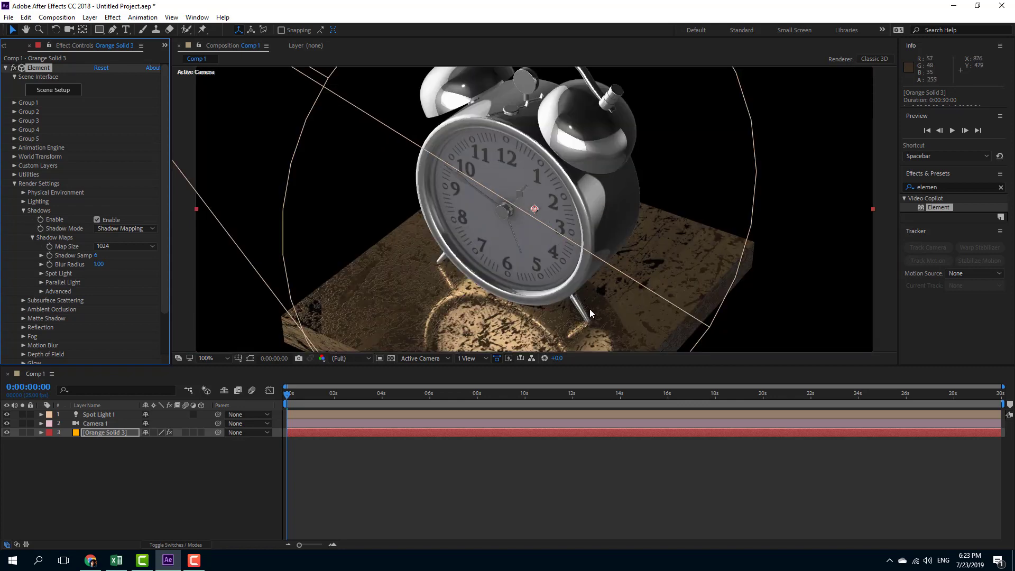
{"action": "scroll", "coordinate": [665, 259], "scroll_direction": "down", "scroll_amount": 4}
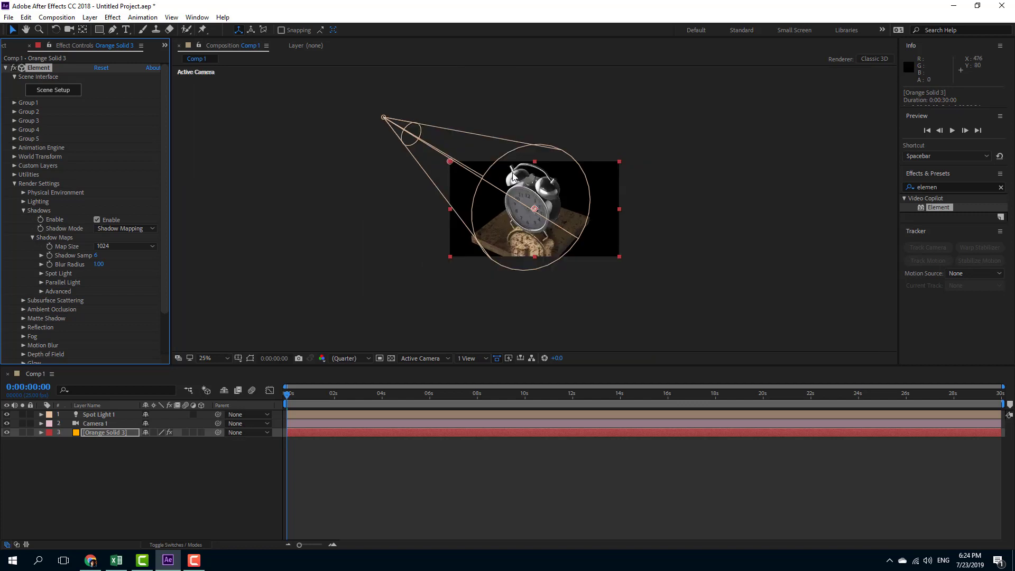
Step: Raise Spot Light 1 higher above the scene and aim its point of interest down at the clock
{"action": "left_click", "coordinate": [386, 117]}
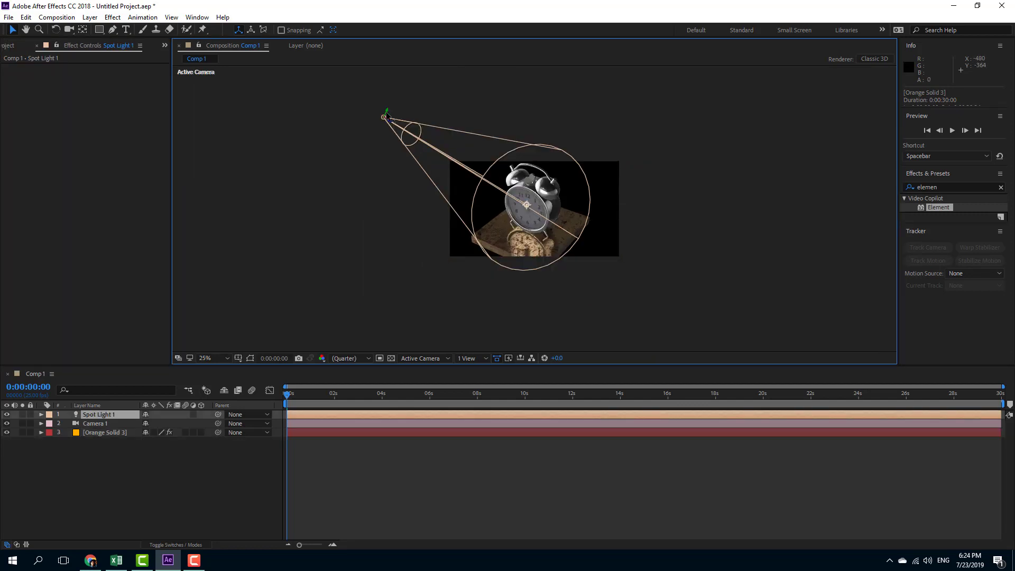
{"action": "left_click_drag", "start_coordinate": [386, 116], "coordinate": [626, 117]}
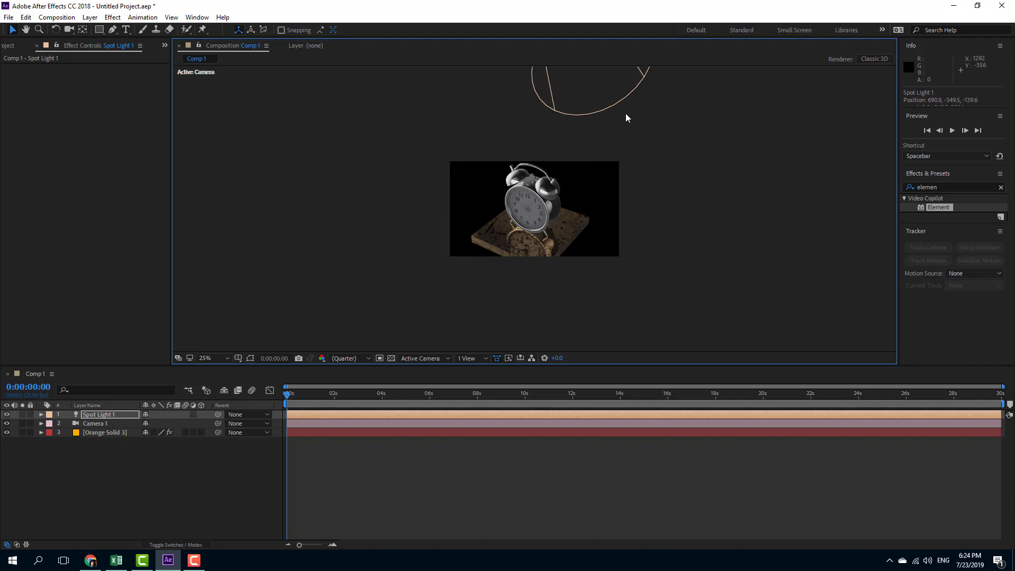
{"action": "key", "text": "comma"}
{"action": "key", "text": "comma"}
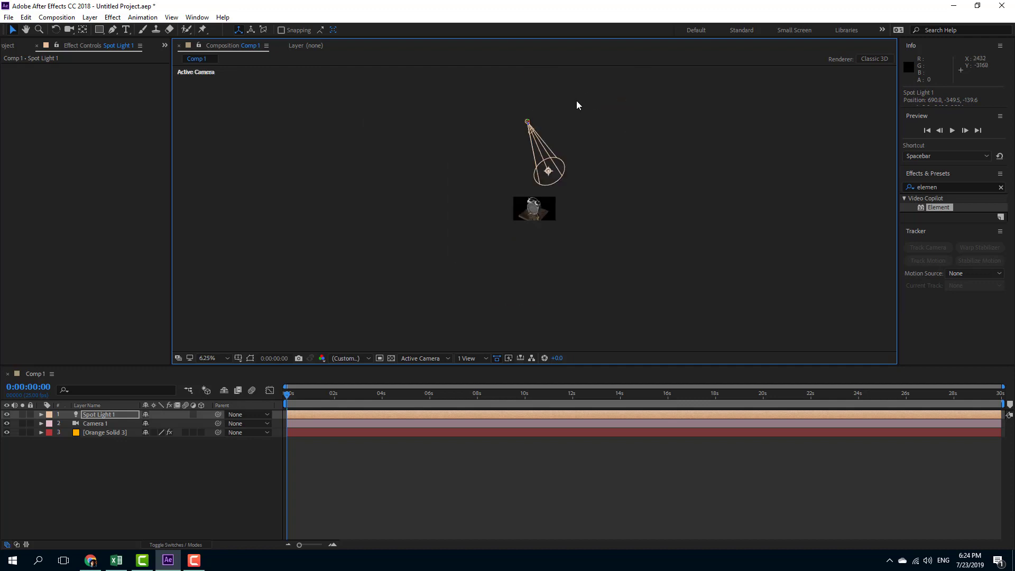
{"action": "left_click_drag", "start_coordinate": [552, 172], "coordinate": [533, 211]}
{"action": "scroll", "coordinate": [533, 210], "scroll_direction": "up", "scroll_amount": 5}
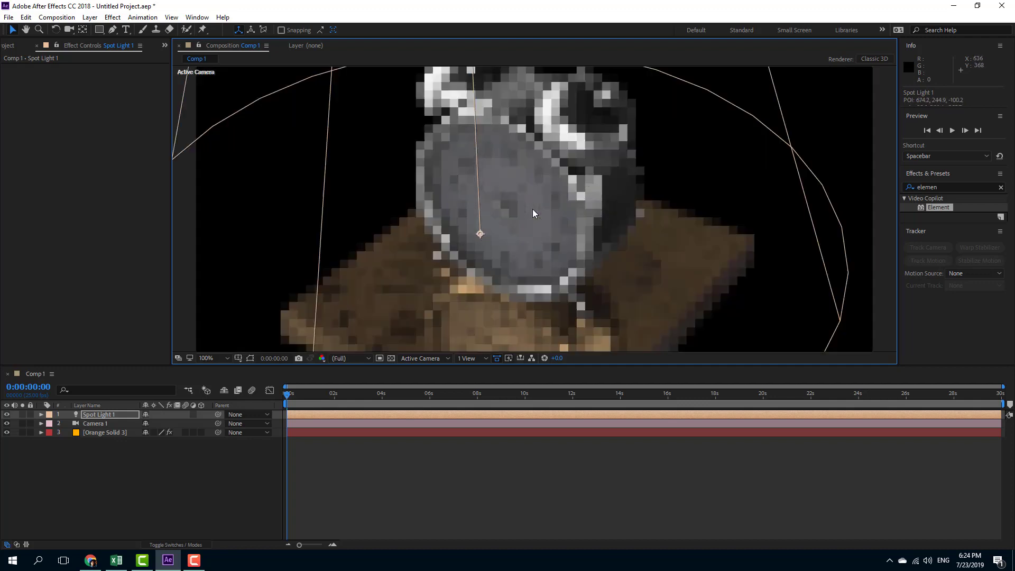
{"action": "scroll", "coordinate": [540, 217], "scroll_direction": "down", "scroll_amount": 4}
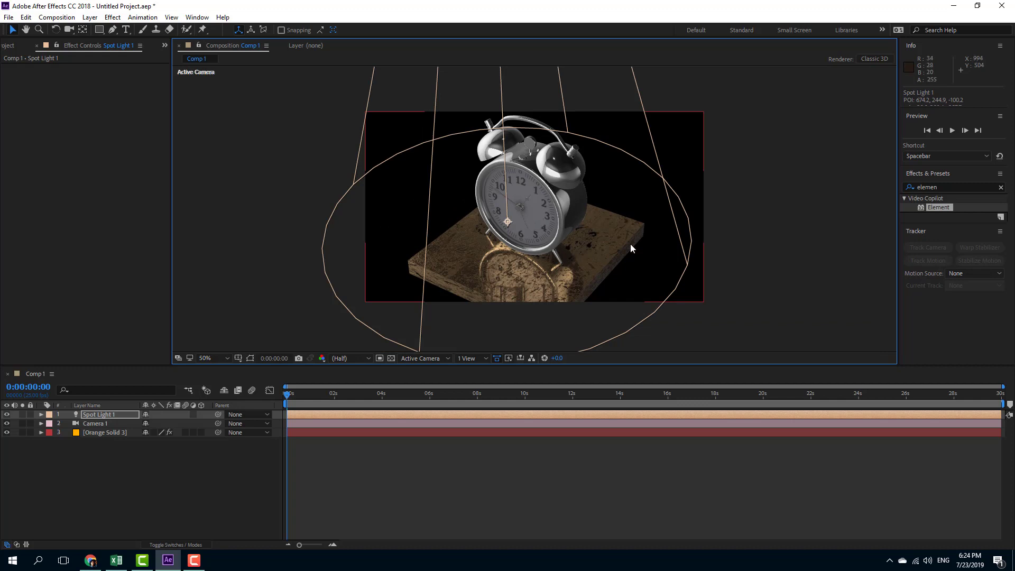
Step: Deselect the light, check the view at 100% then 50% zoom, and select the Camera 1 layer
{"action": "left_click", "coordinate": [788, 185]}
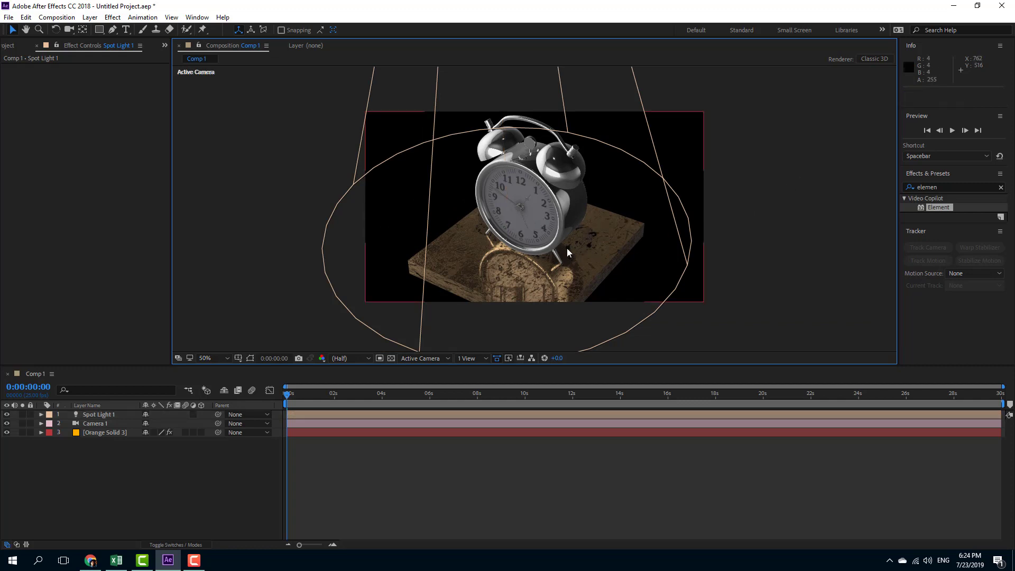
{"action": "key", "text": "period"}
{"action": "key", "text": "comma"}
{"action": "left_click", "coordinate": [98, 423]}
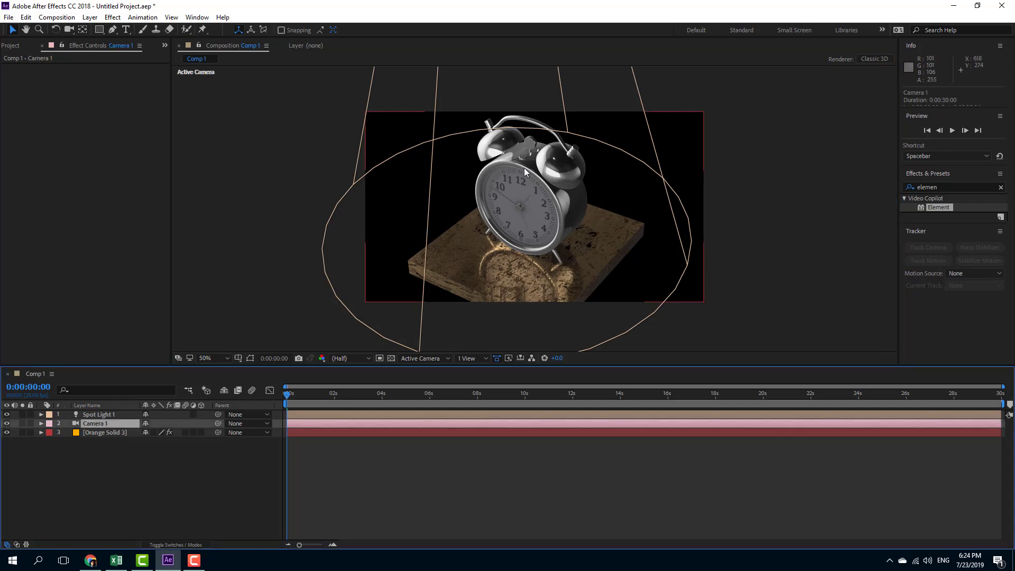
{"action": "left_click", "coordinate": [6, 415]}
{"action": "left_click", "coordinate": [7, 415]}
{"action": "left_click", "coordinate": [7, 415]}
{"action": "left_click", "coordinate": [6, 415]}
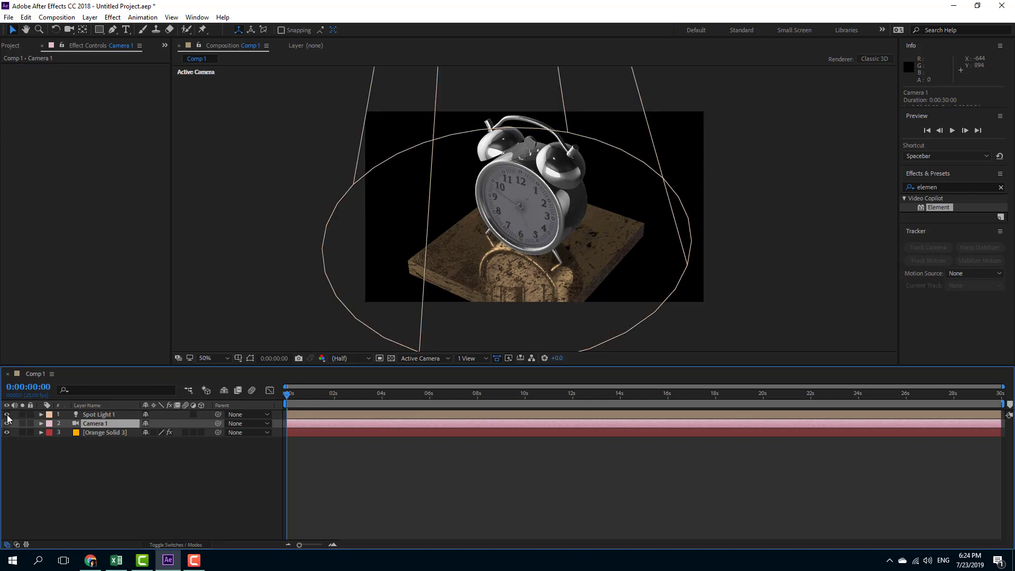
{"action": "left_click", "coordinate": [696, 158]}
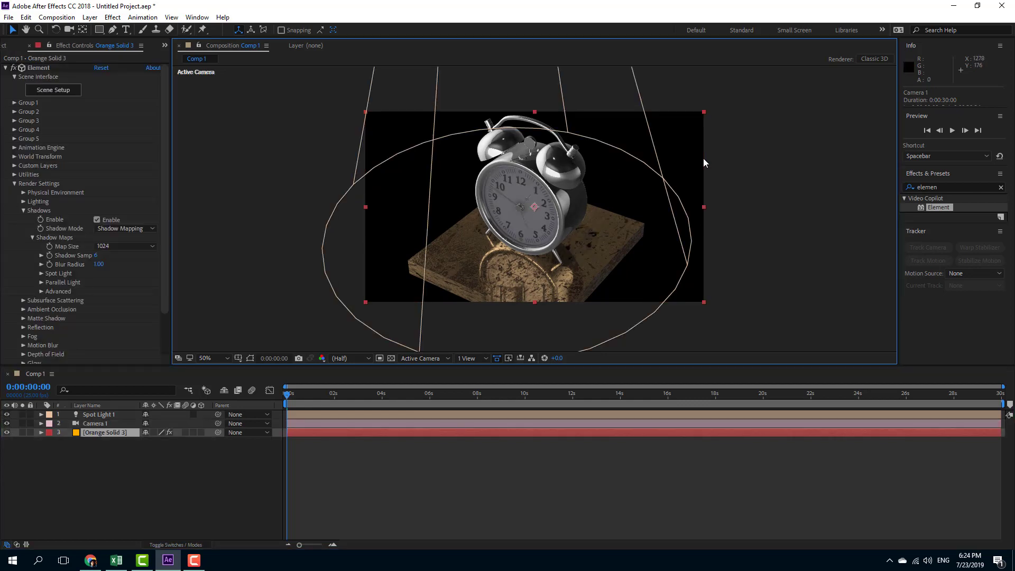